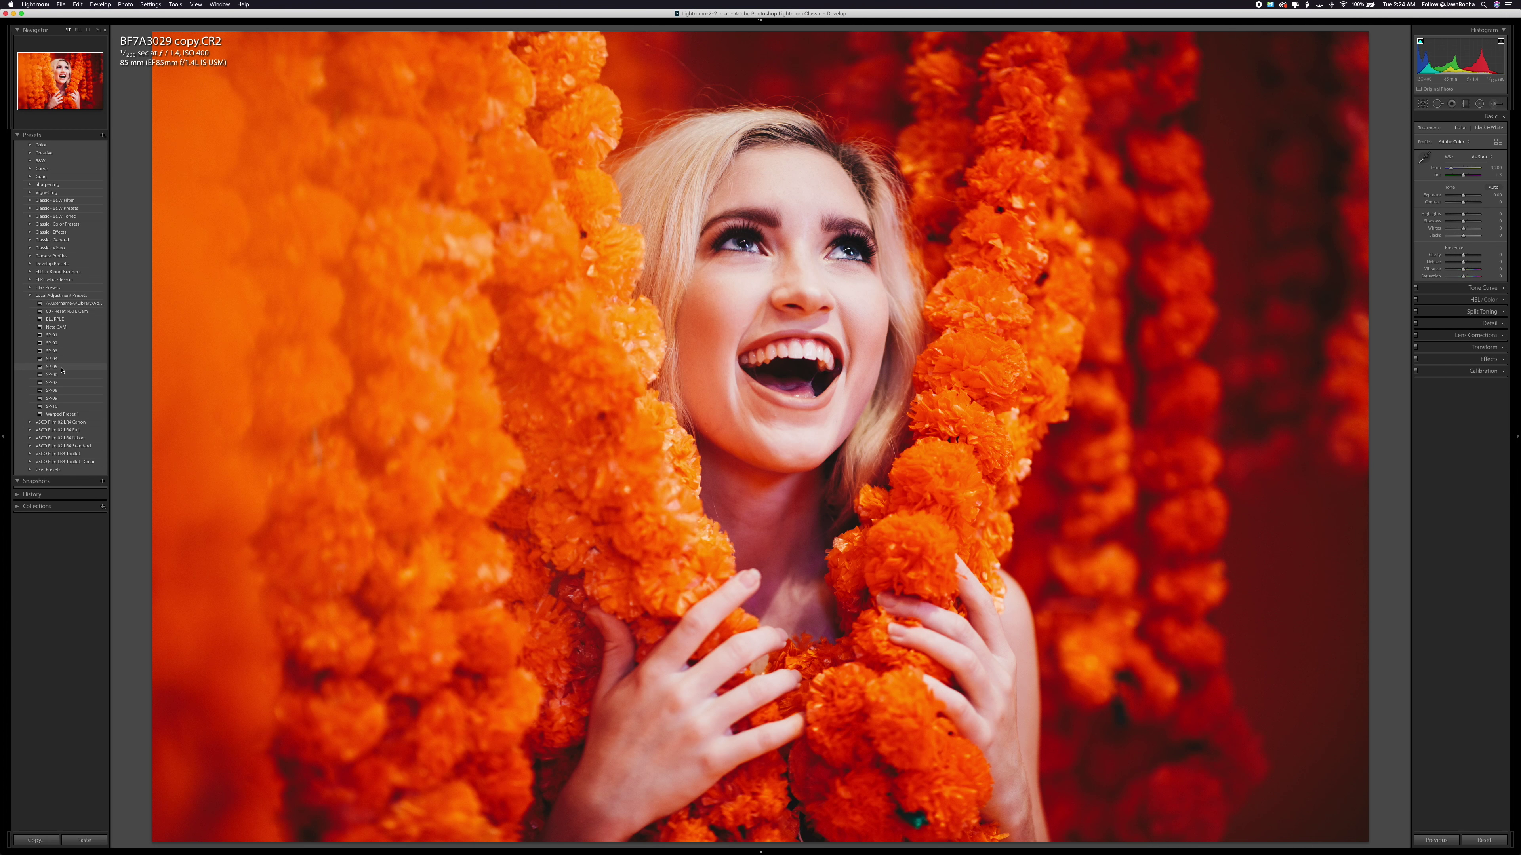
Apply a warm golden preset and shift the HSL Red and Orange hues
{"action": "left_click", "coordinate": [62, 369]}
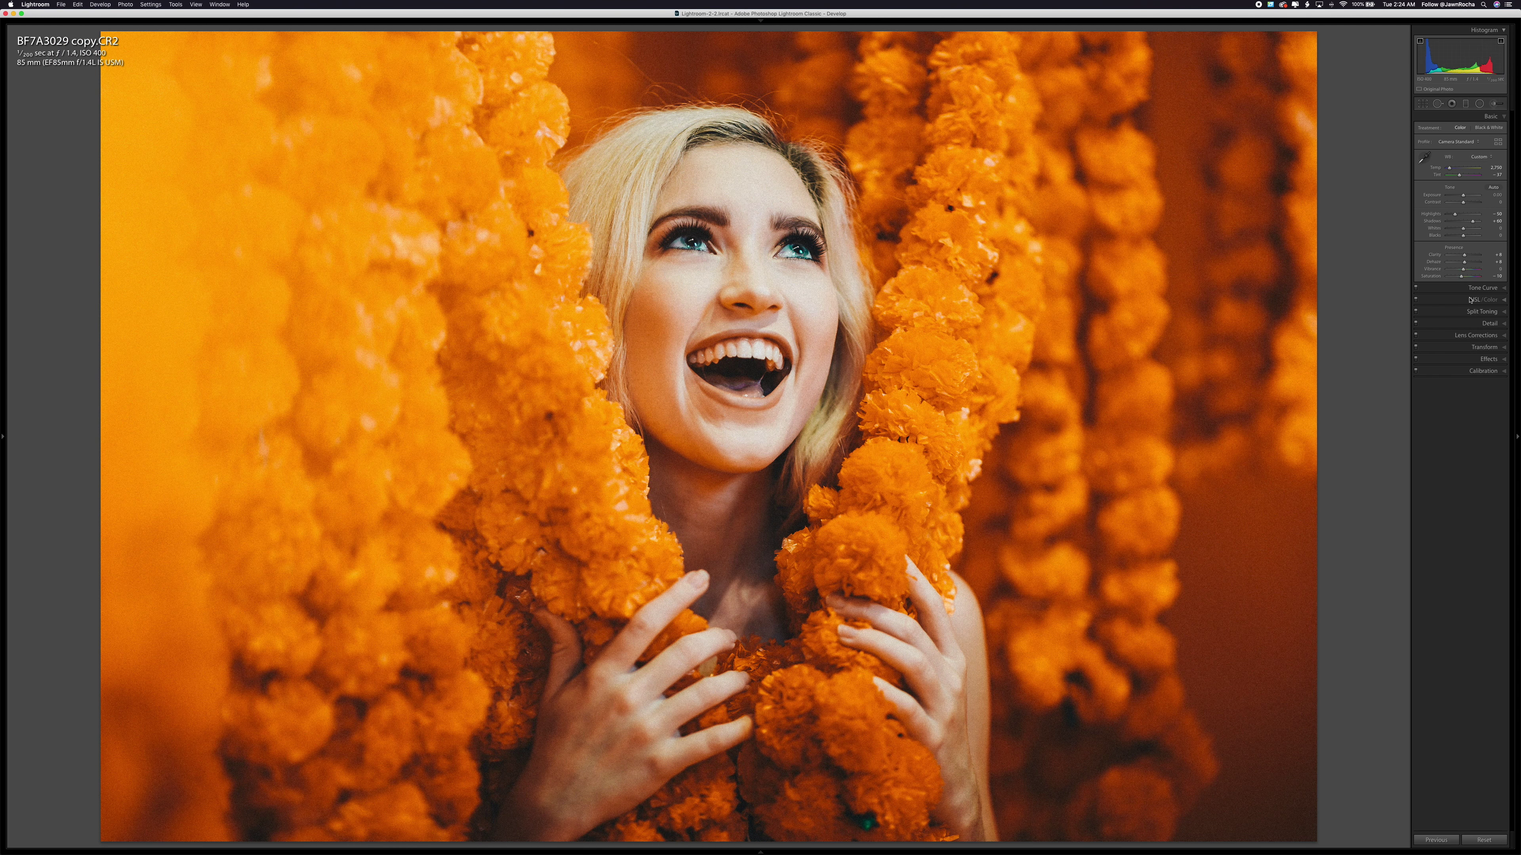
{"action": "left_click", "coordinate": [1482, 299]}
{"action": "left_click_drag", "start_coordinate": [1467, 171], "coordinate": [1473, 173]}
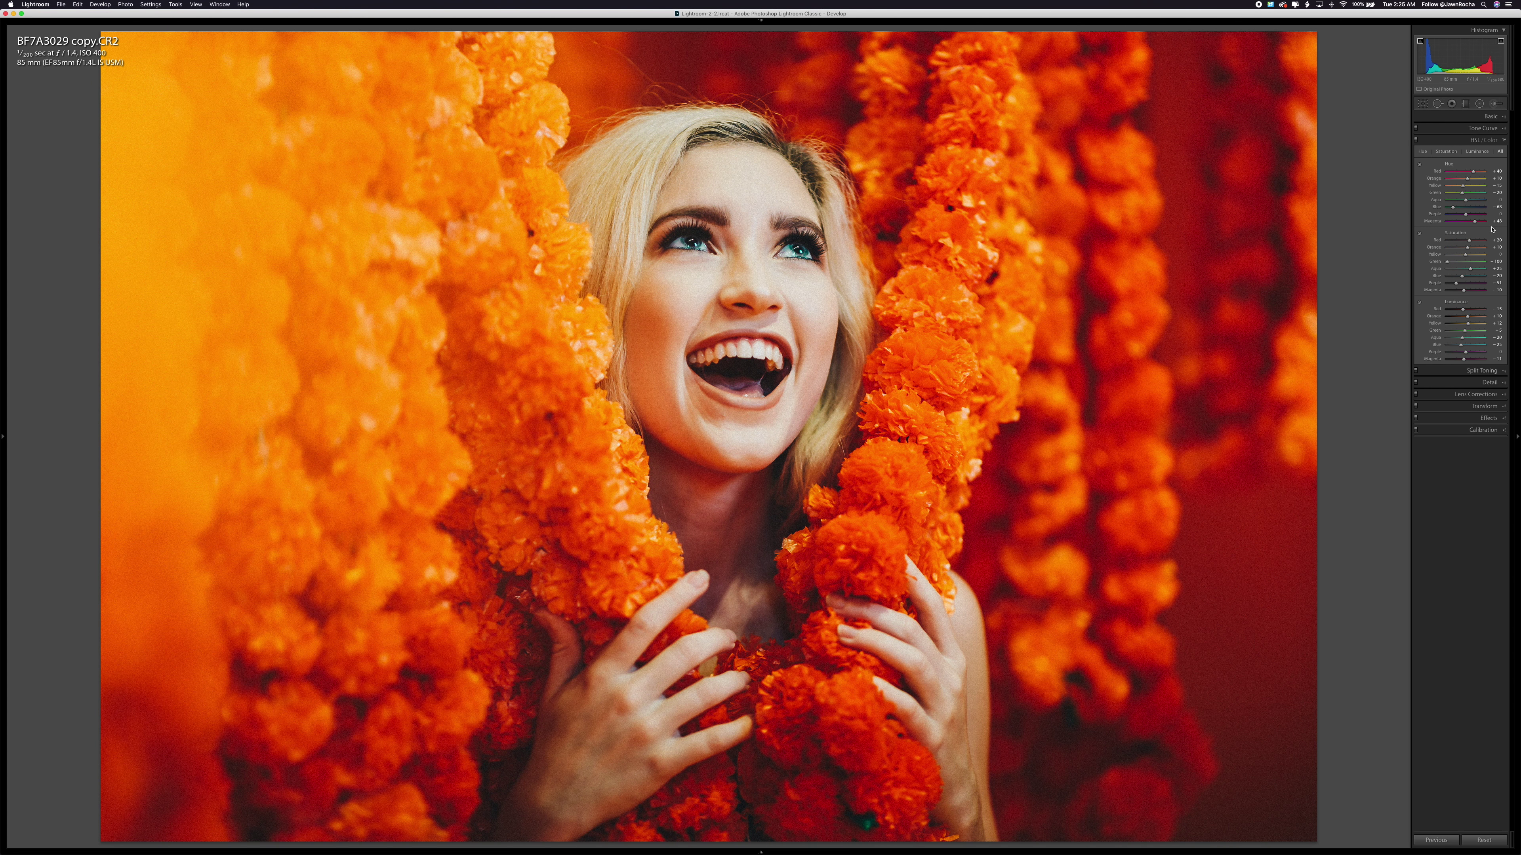
{"action": "left_click_drag", "start_coordinate": [1467, 178], "coordinate": [1453, 187]}
Set the Calibration Red Primary Hue to -20
{"action": "left_click", "coordinate": [1482, 139]}
{"action": "left_click", "coordinate": [1482, 211]}
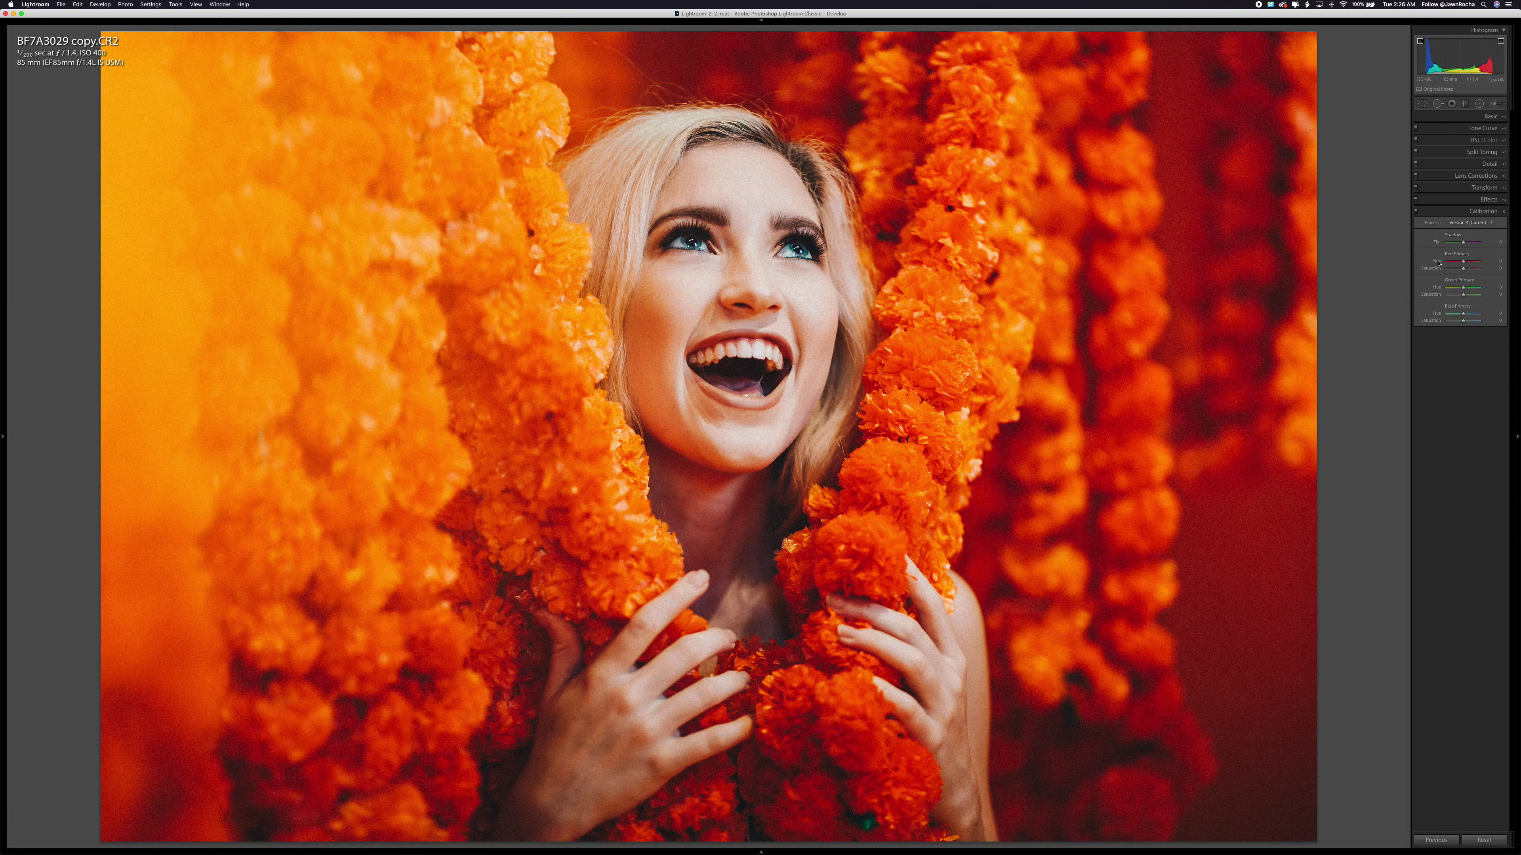
{"action": "left_click_drag", "start_coordinate": [1438, 262], "coordinate": [1430, 263]}
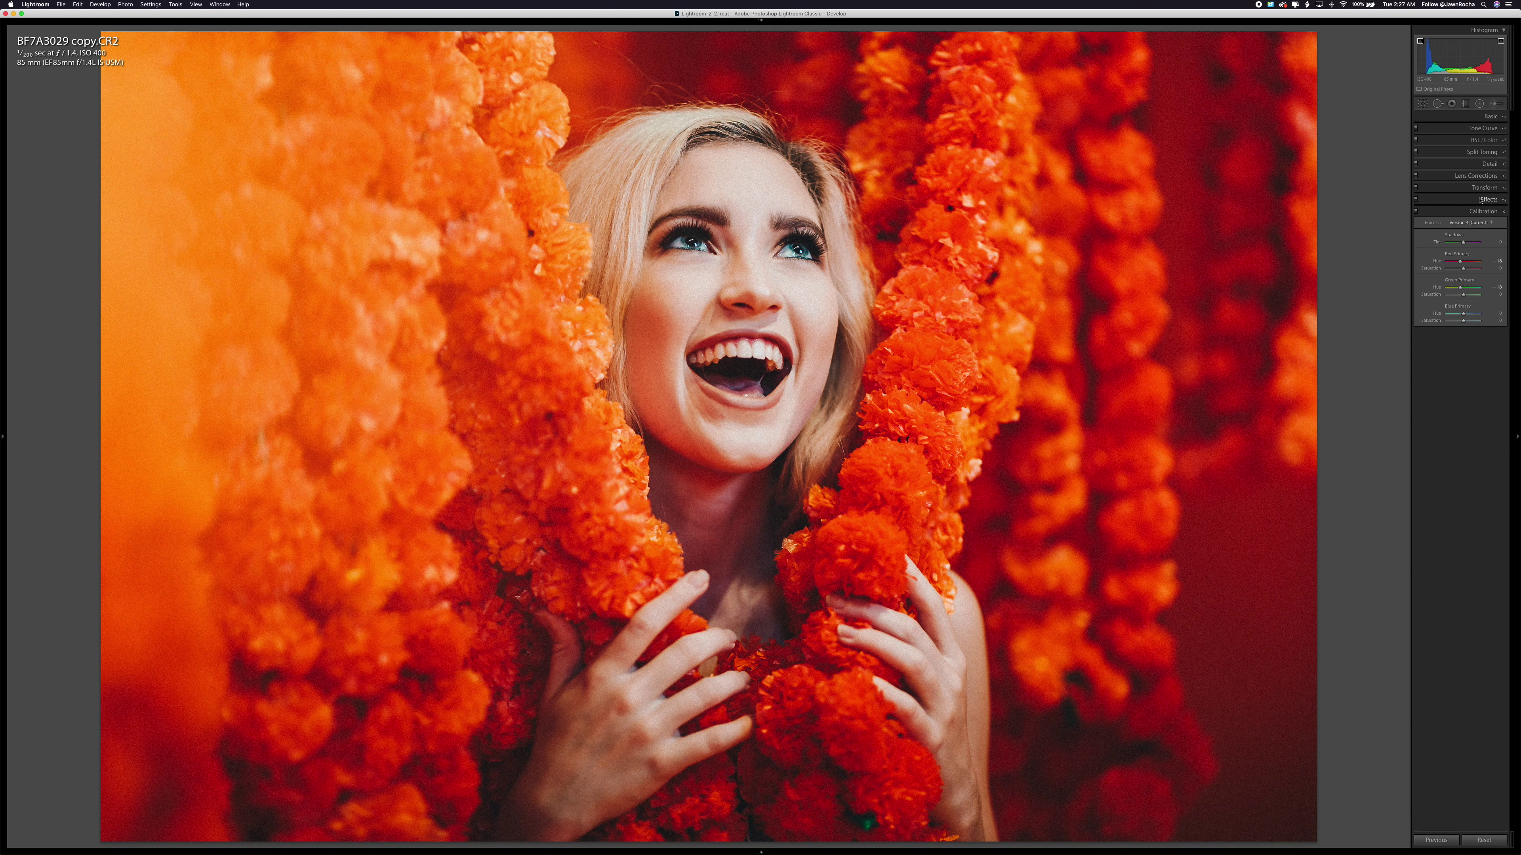
Raise Tint to -27, lower Exposure to -0.51 and lift Highlights
{"action": "key", "text": "period"}
{"action": "key", "text": "period"}
{"action": "key", "text": "equal"}
{"action": "key", "text": "equal"}
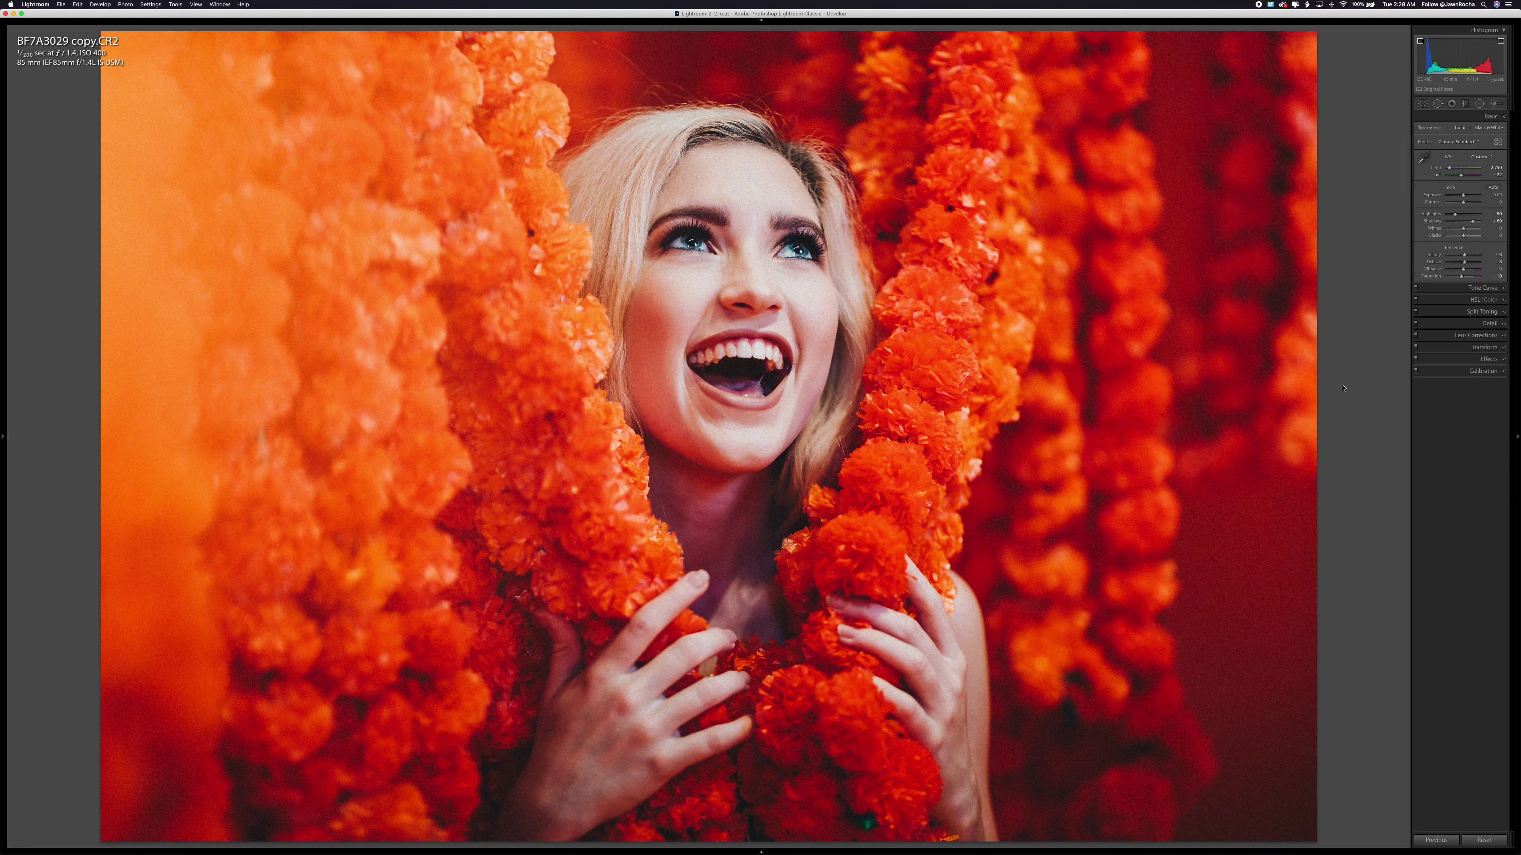
{"action": "left_click_drag", "start_coordinate": [1496, 195], "coordinate": [1501, 221]}
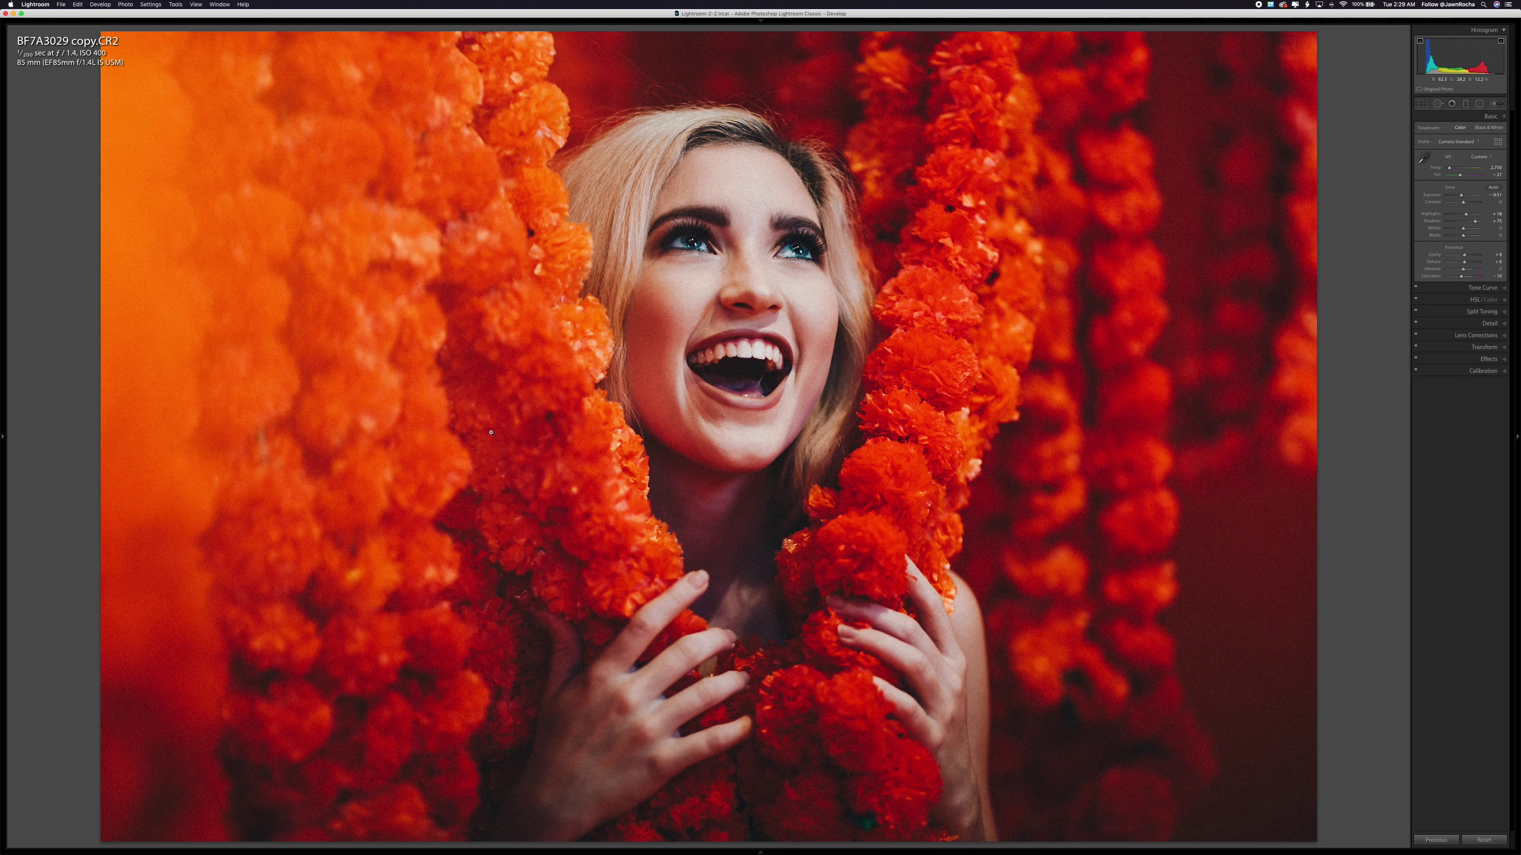
{"action": "key", "text": "z"}
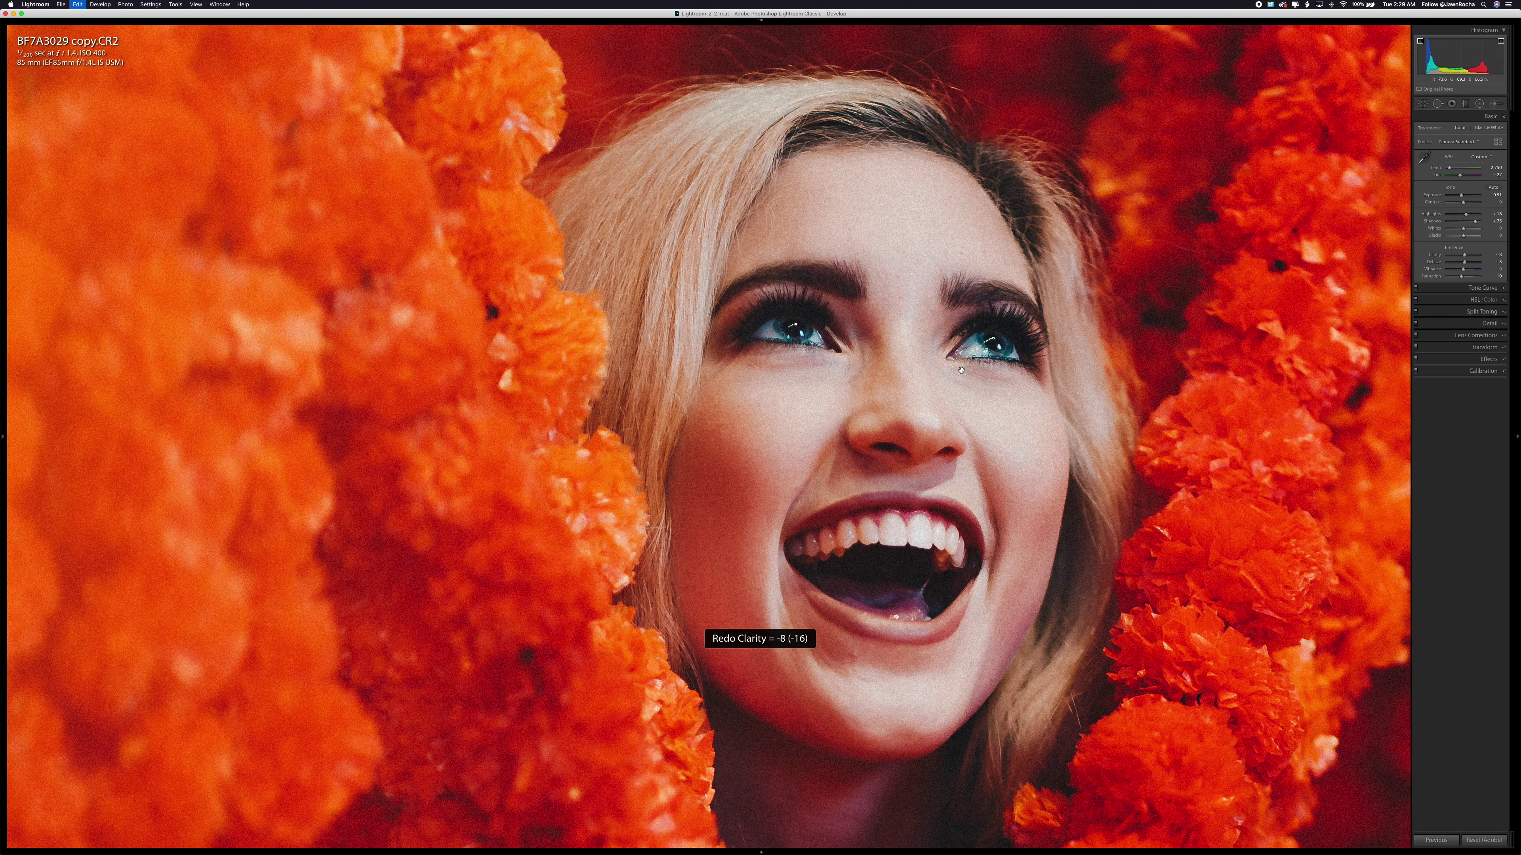
{"action": "key", "text": "z"}
Set HSL Magenta hue to +100 and draw a graduated filter across the lower photo
{"action": "left_click", "coordinate": [1484, 299]}
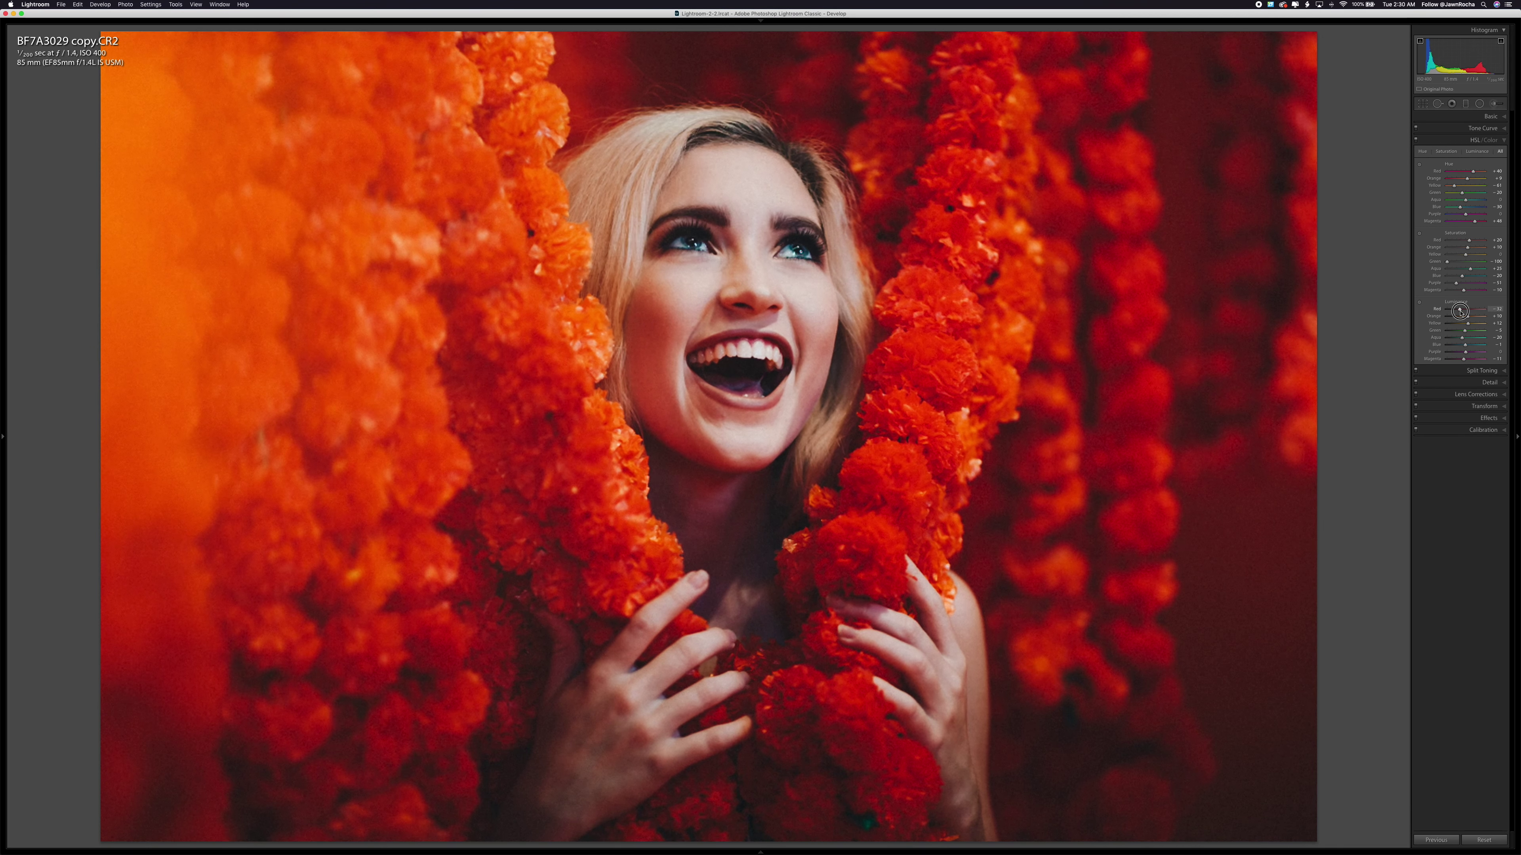
{"action": "left_click_drag", "start_coordinate": [1469, 222], "coordinate": [1487, 224]}
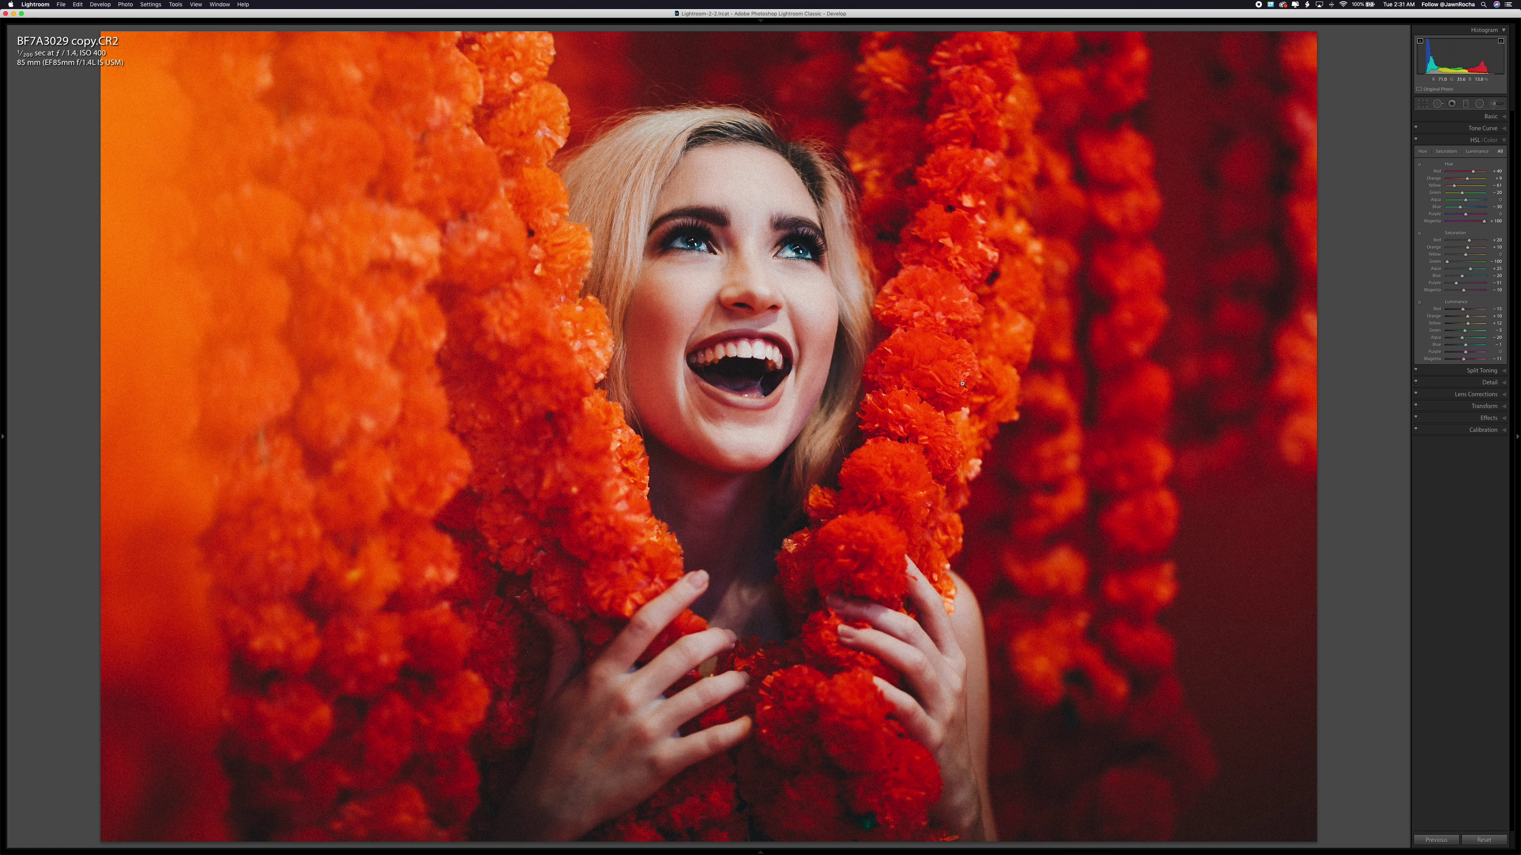
{"action": "key", "text": "m"}
{"action": "left_click_drag", "start_coordinate": [962, 383], "coordinate": [810, 707]}
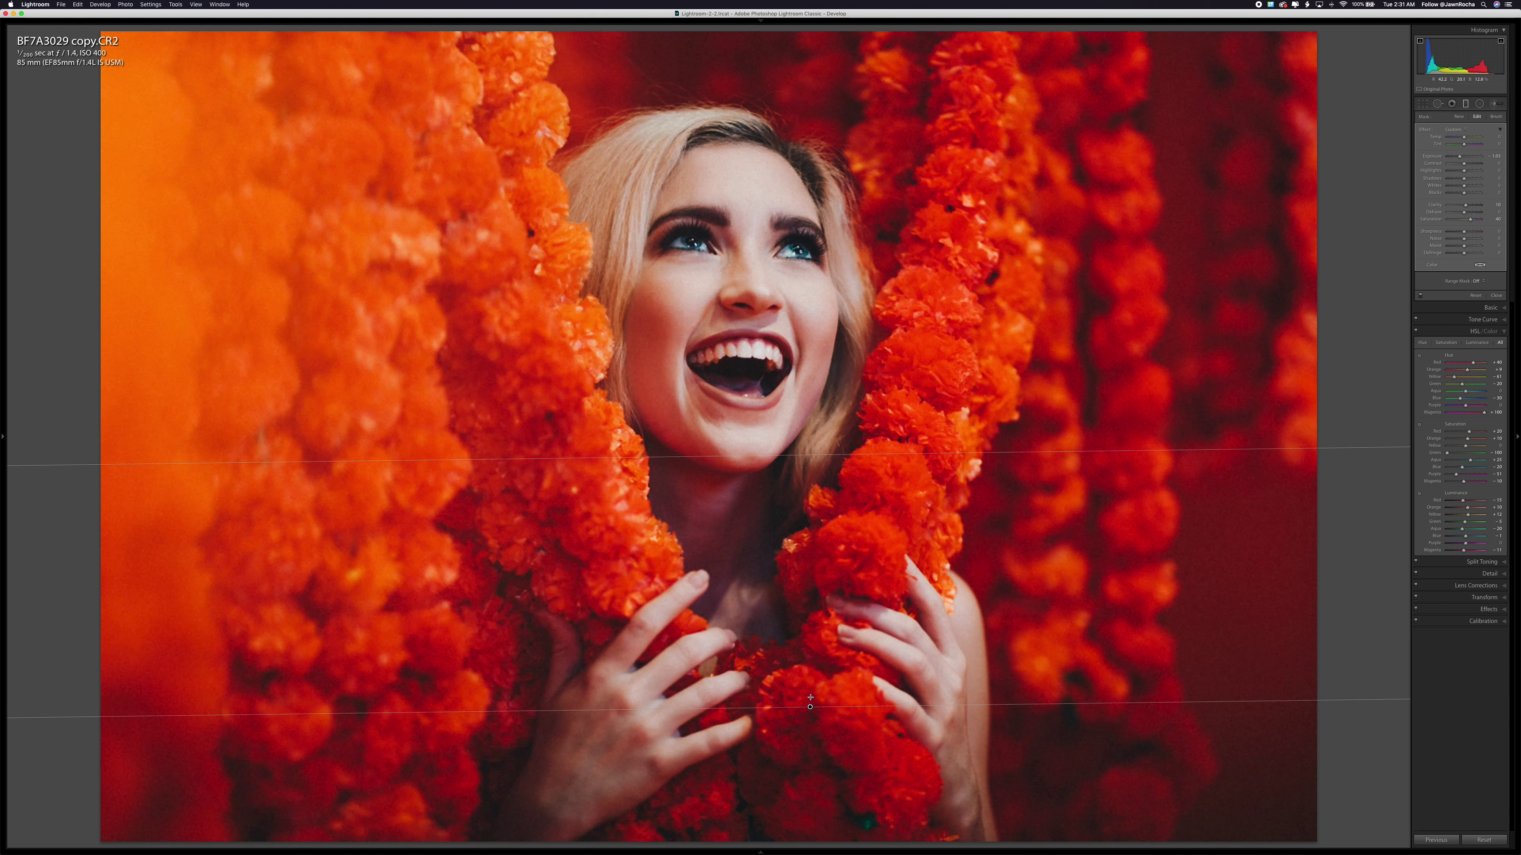
Reposition the lower filter at Clarity -22 and add a right-side filter at Exposure -0.75
{"action": "left_click_drag", "start_coordinate": [1465, 204], "coordinate": [1461, 206]}
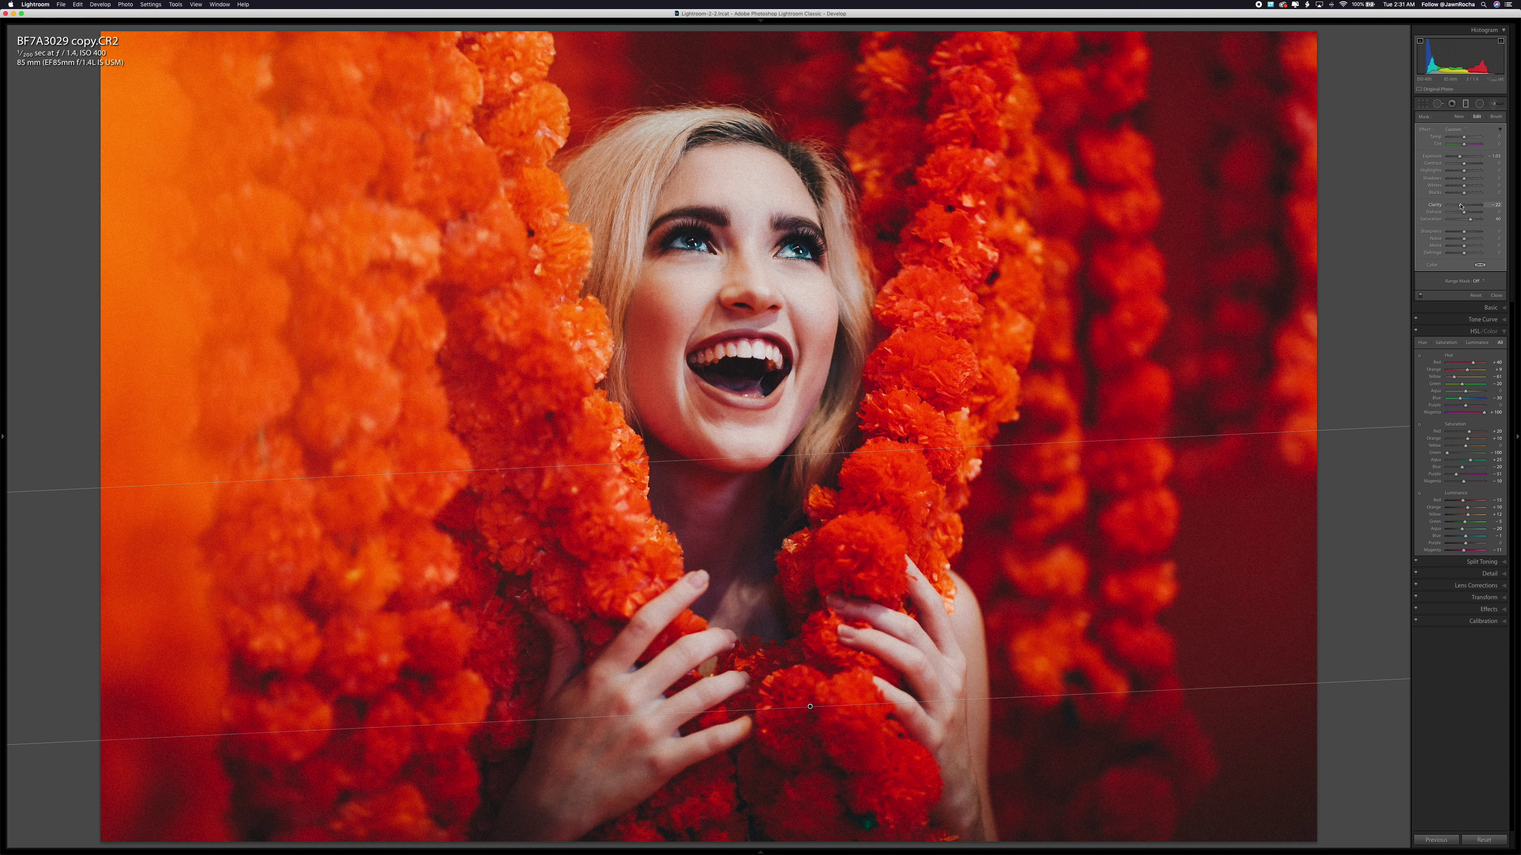
{"action": "left_click_drag", "start_coordinate": [1326, 374], "coordinate": [922, 374]}
{"action": "left_click_drag", "start_coordinate": [1459, 156], "coordinate": [1461, 156]}
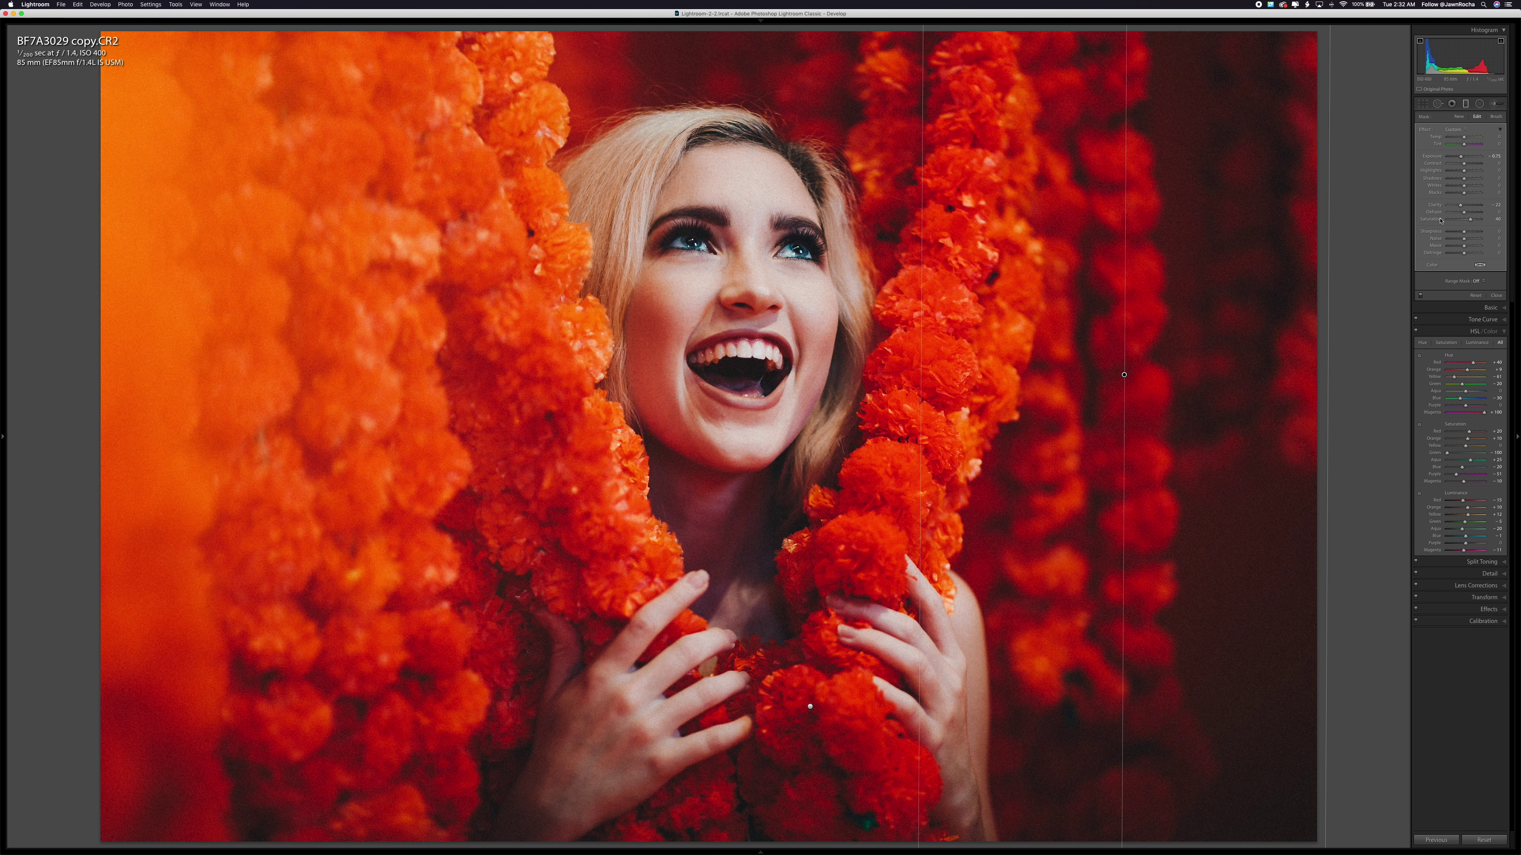
Set up a dodge Adjustment Brush at Size 1.0, zoomed in on the face
{"action": "key", "text": "k"}
{"action": "key", "text": "z"}
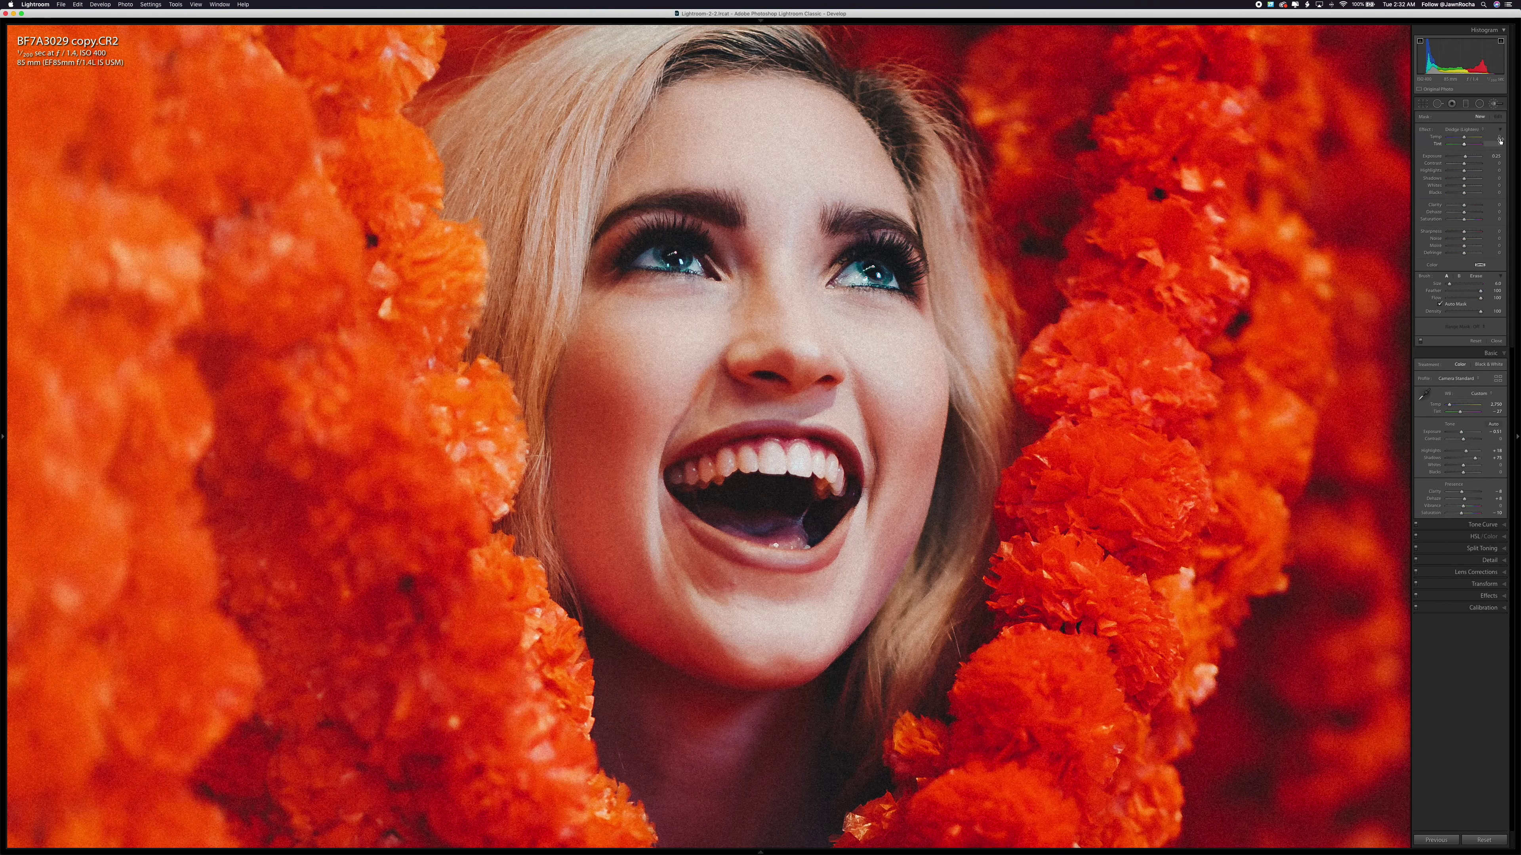
{"action": "left_click", "coordinate": [663, 254]}
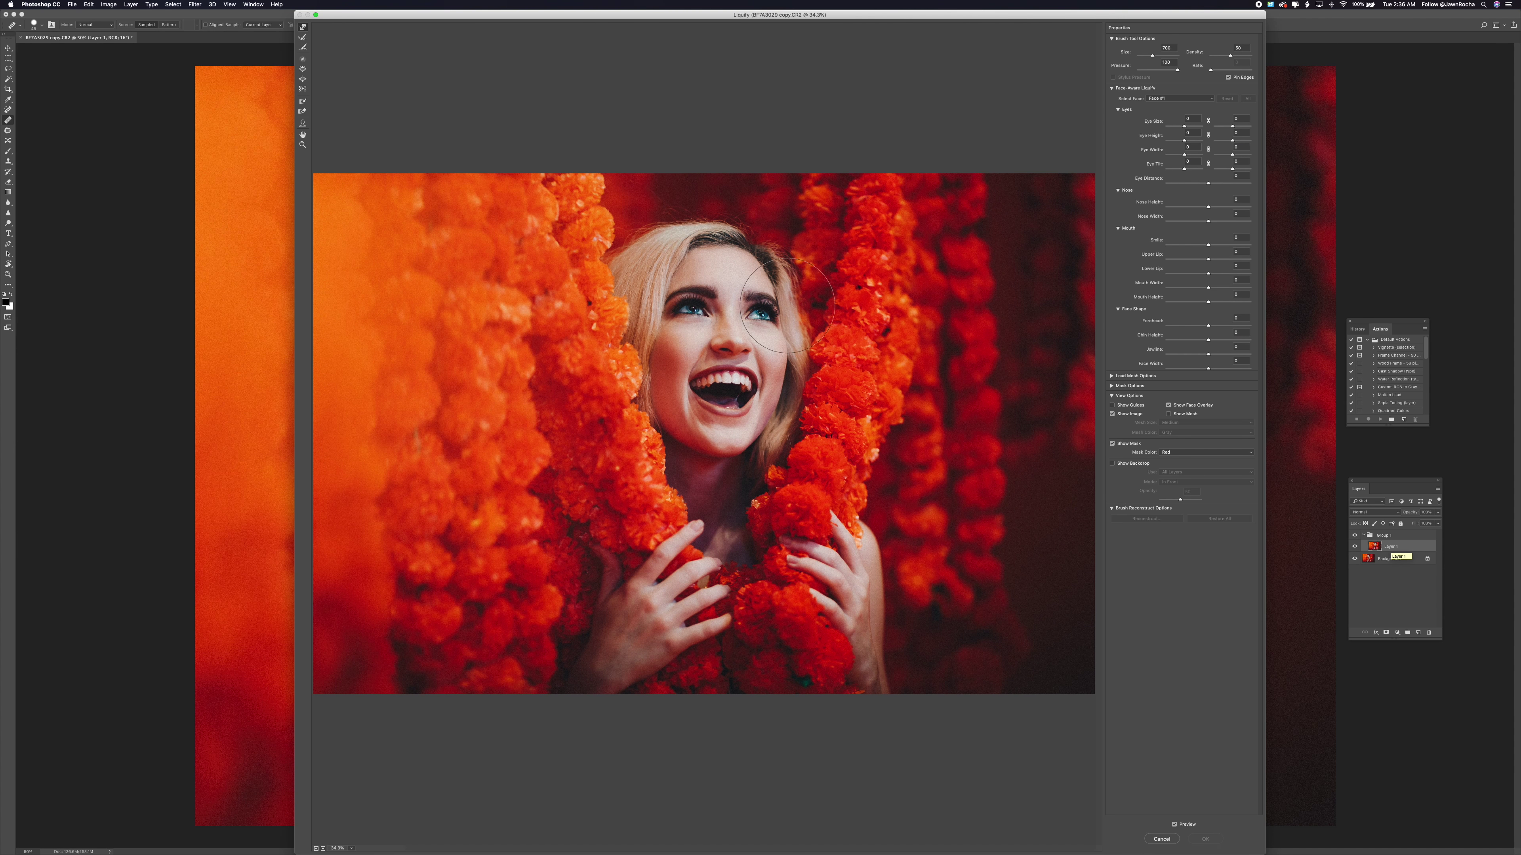
Push the hair edge inward with Forward Warp, resizing the brush between 250 and 400
{"action": "left_click_drag", "start_coordinate": [664, 216], "coordinate": [617, 254]}
{"action": "key", "text": "bracketright"}
{"action": "key", "text": "bracketleft"}
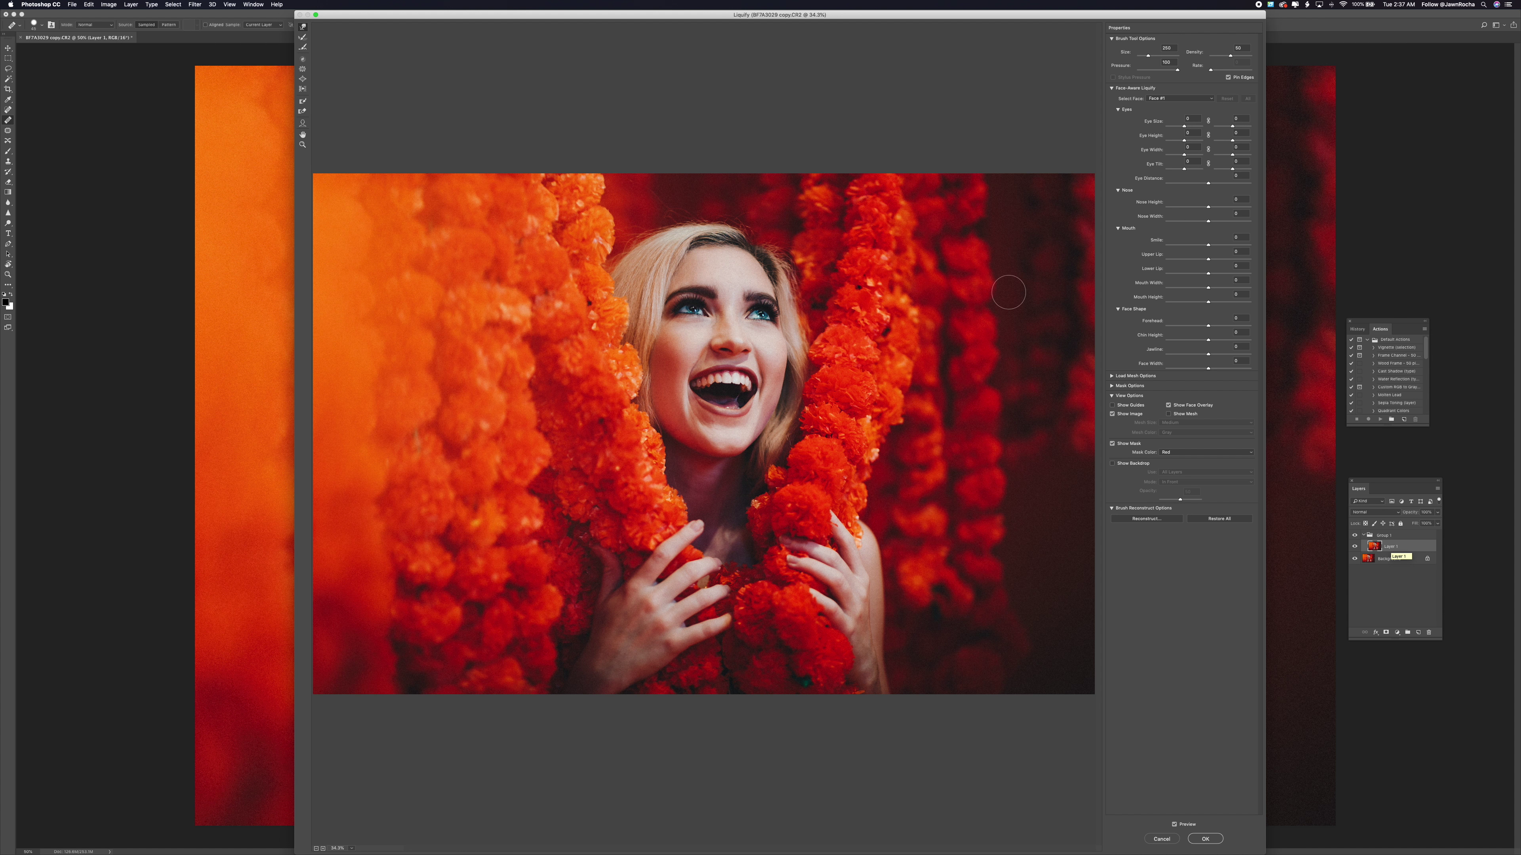
{"action": "key", "text": "bracketright"}
{"action": "key", "text": "bracketright"}
{"action": "key", "text": "bracketright"}
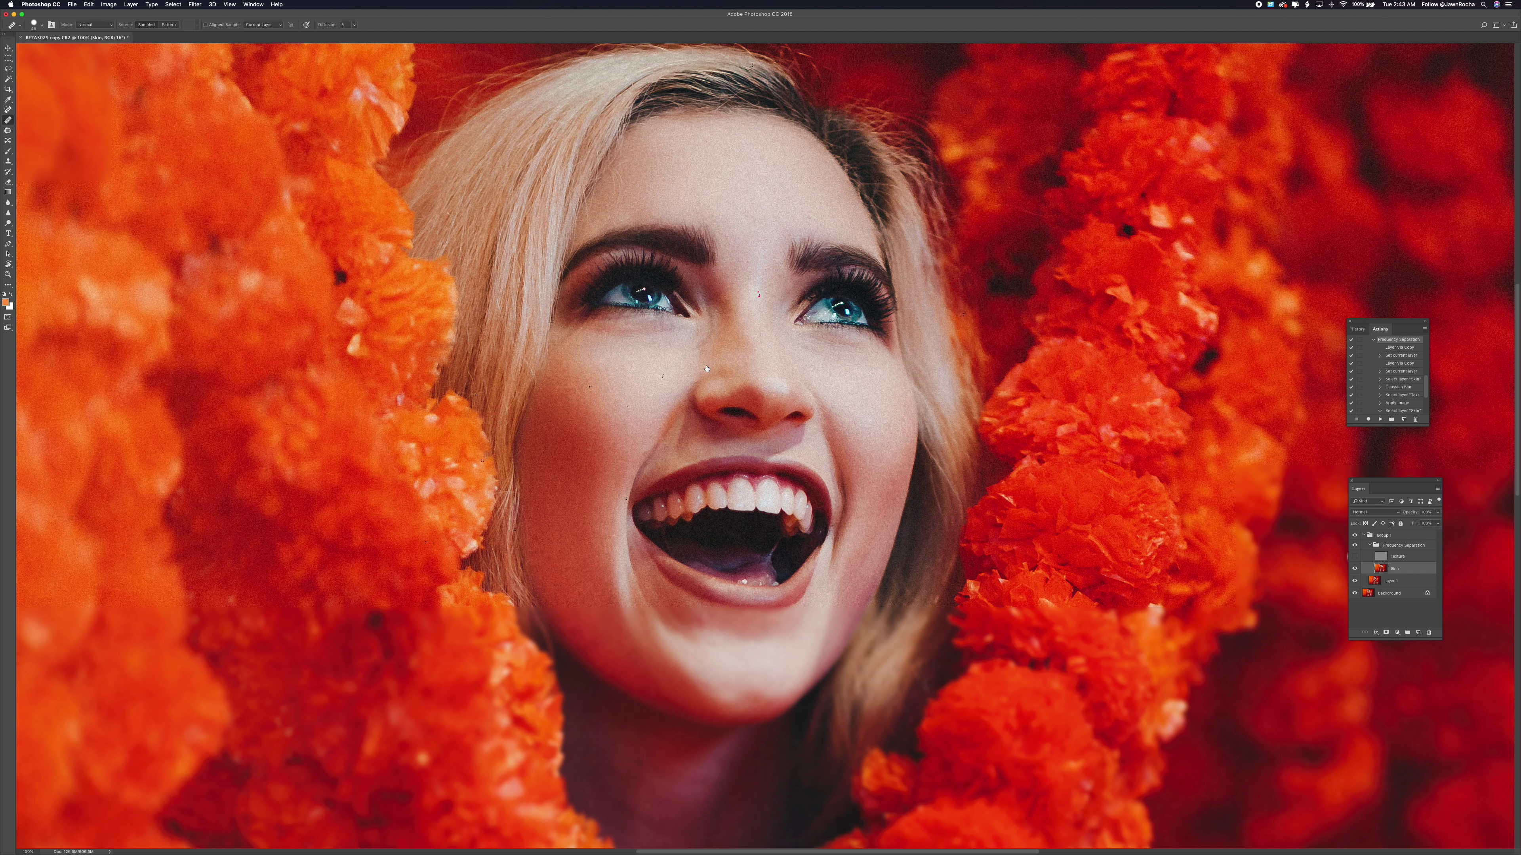
Heal a chin blemish from clean skin and hide the Texture layer to view smoothed skin
{"action": "scroll", "coordinate": [778, 509], "scroll_direction": "down", "scroll_amount": 5}
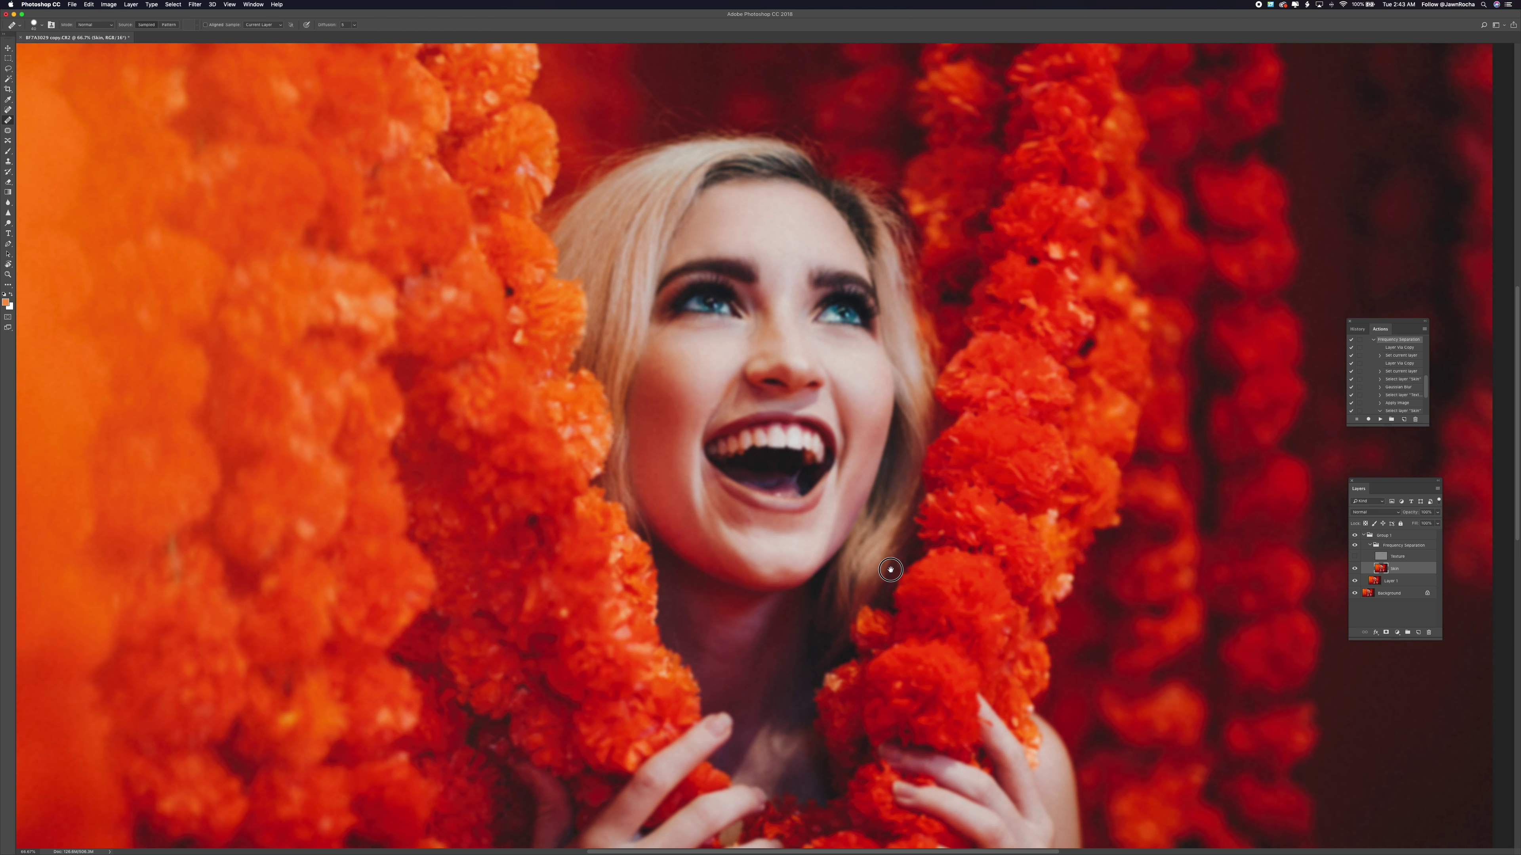
{"action": "scroll", "coordinate": [760, 544], "scroll_direction": "up", "scroll_amount": 6}
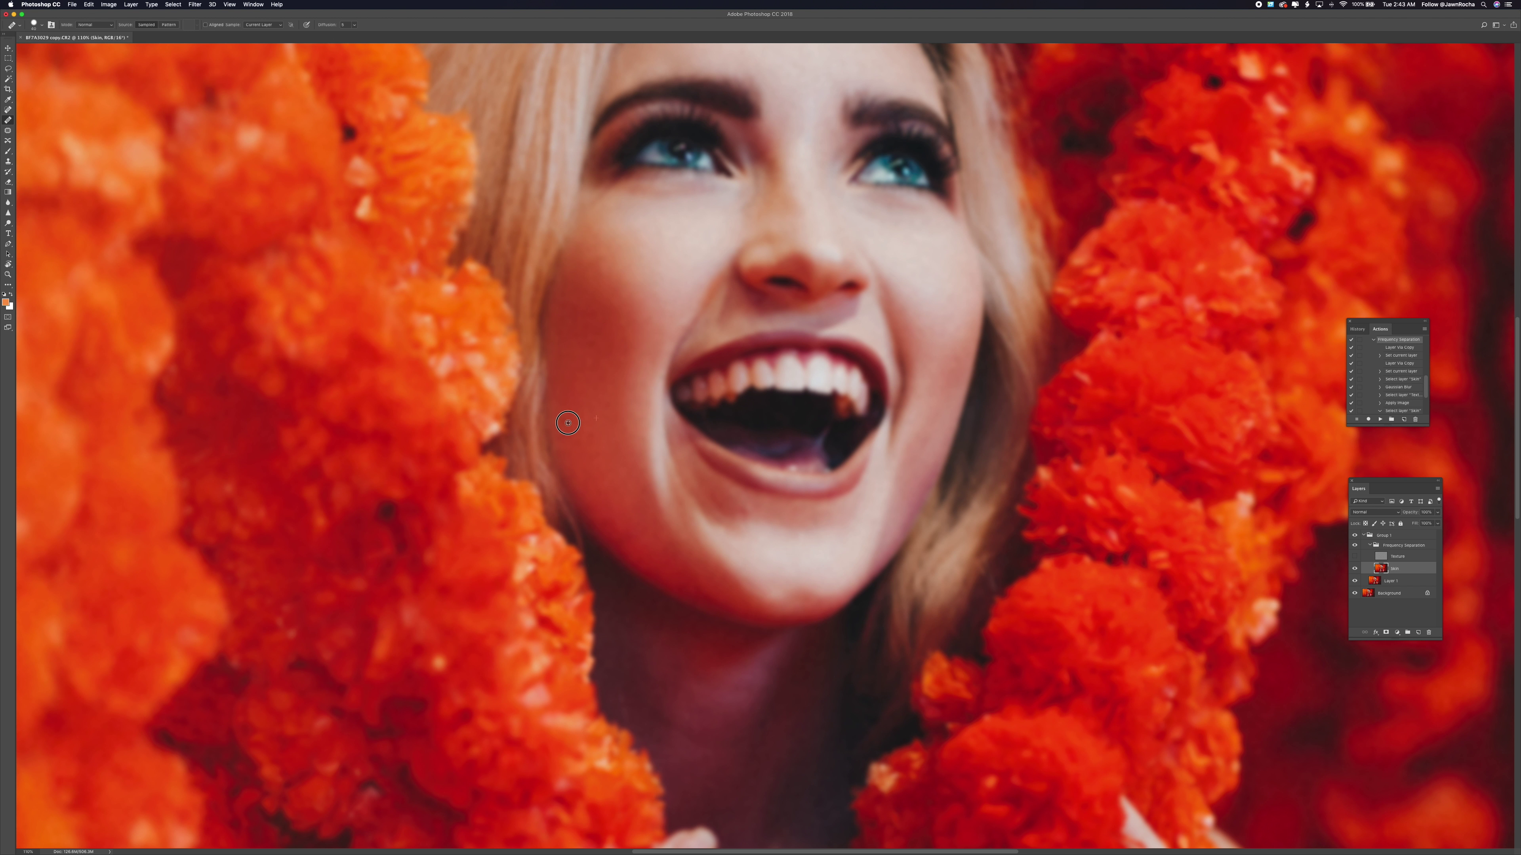
{"action": "left_click", "coordinate": [612, 493], "text": "alt"}
{"action": "left_click", "coordinate": [727, 505]}
{"action": "key", "text": "ctrl+z"}
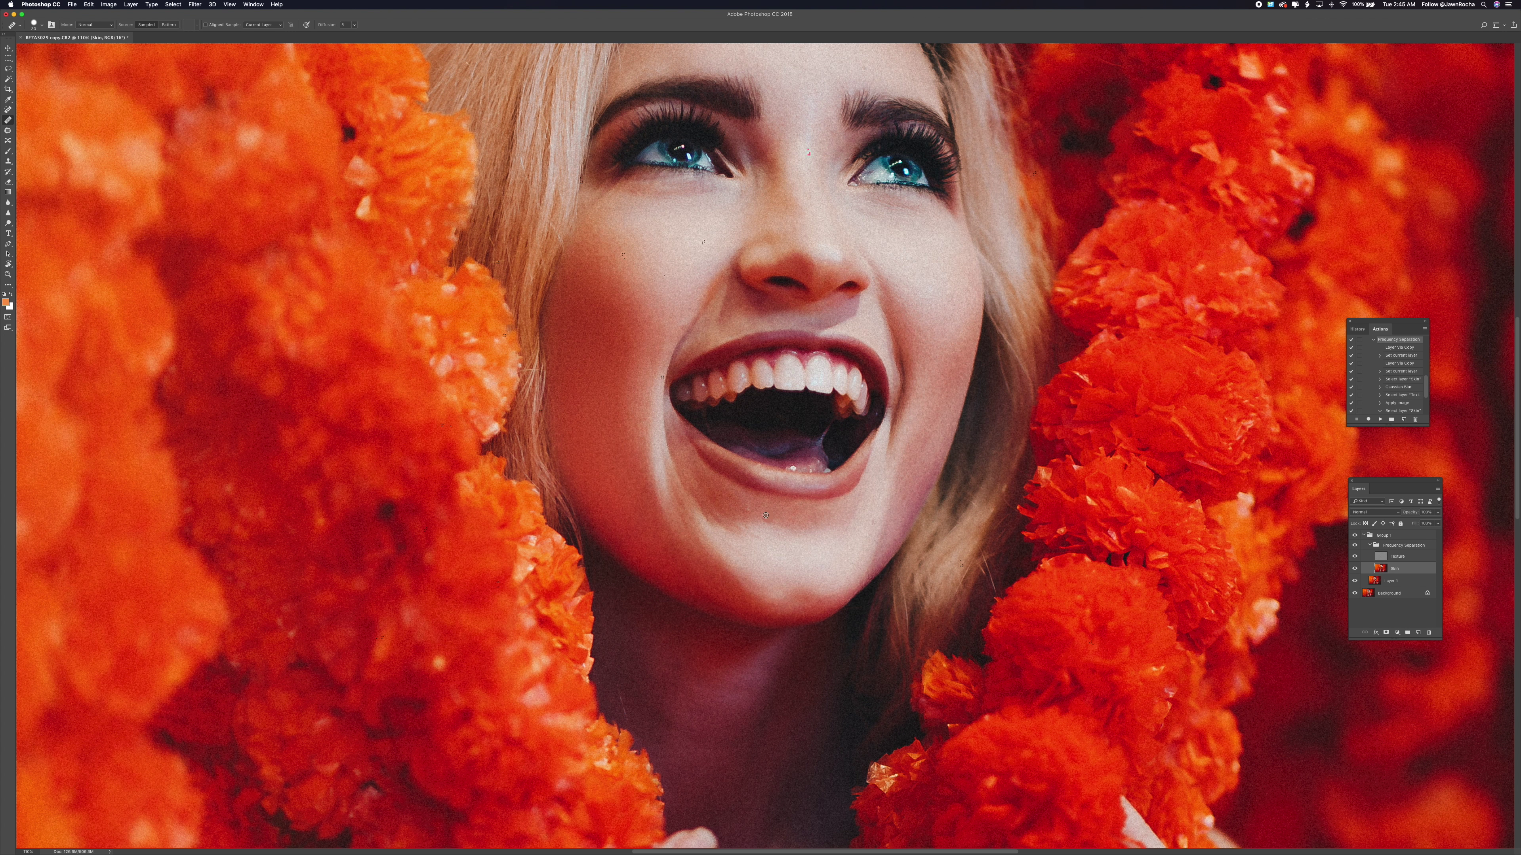
{"action": "key", "text": "ctrl+z"}
Select the Texture layer near the mouth and heal a dark speck at 100% view
{"action": "key", "text": "ctrl+plus"}
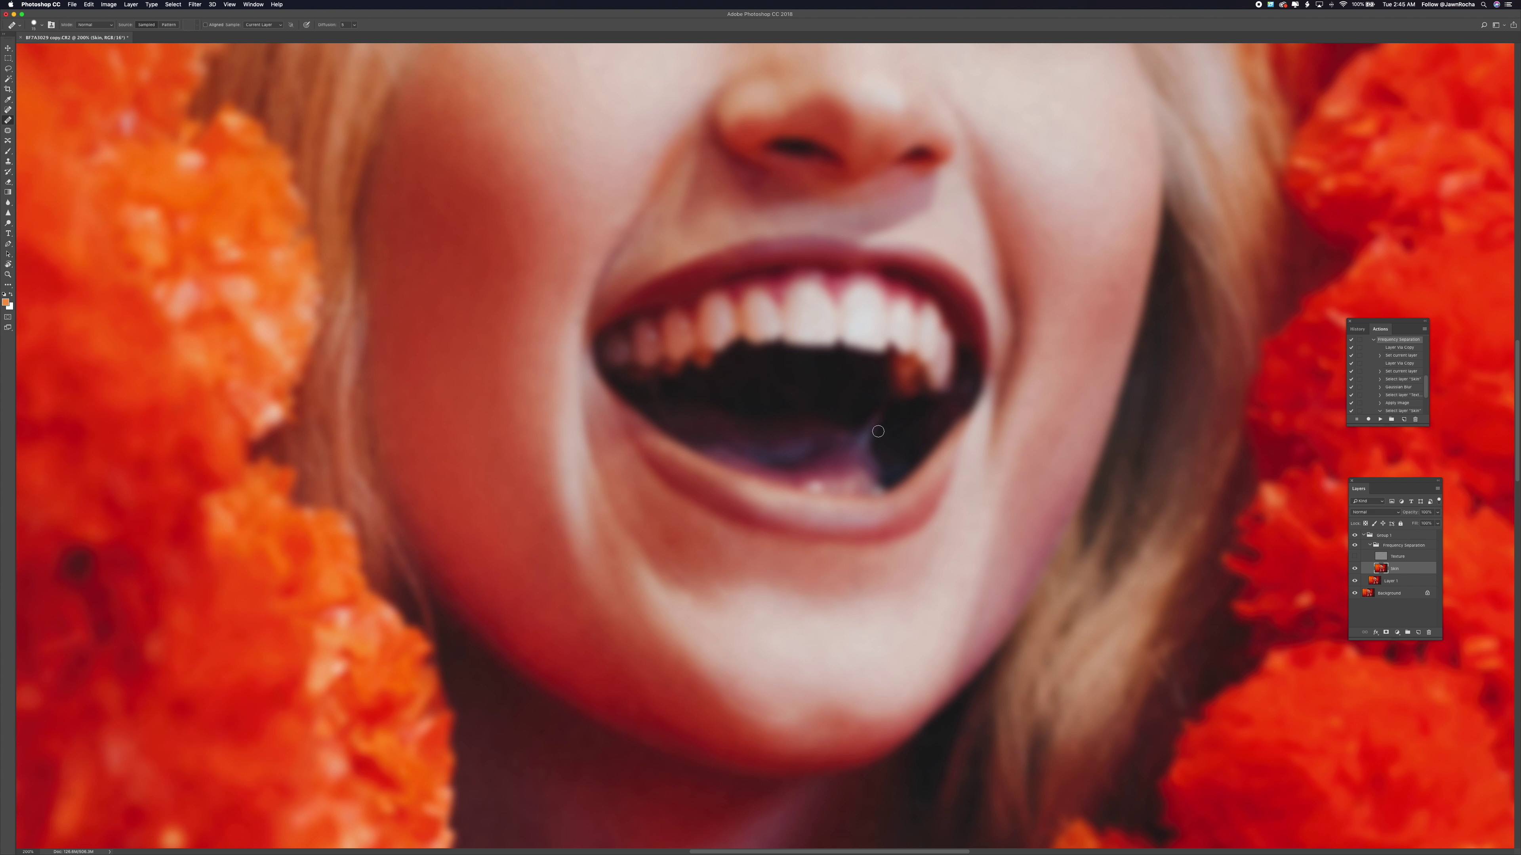
{"action": "key", "text": "ctrl+z"}
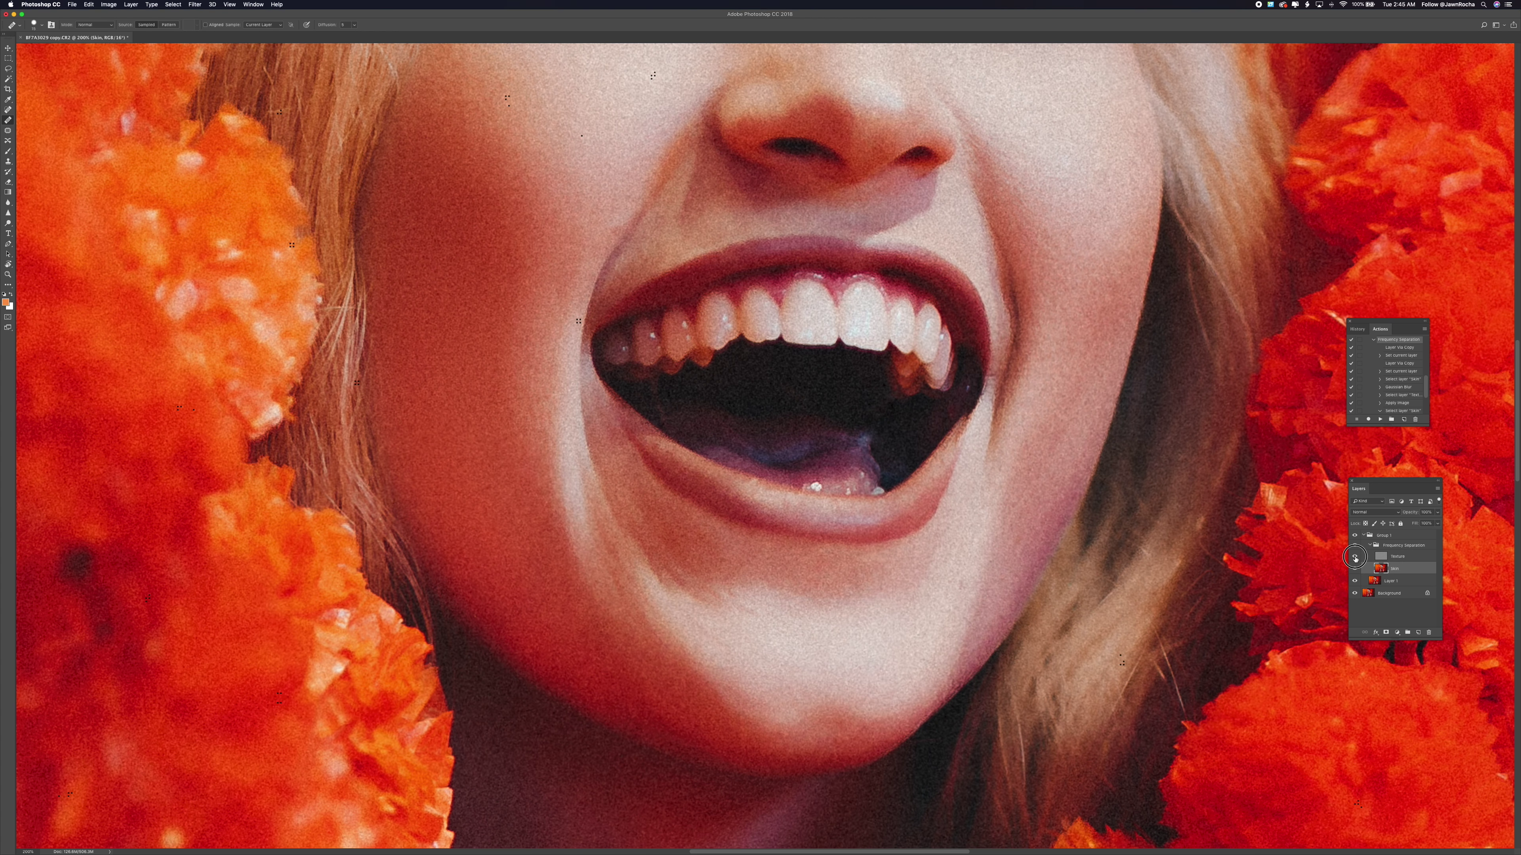
{"action": "scroll", "coordinate": [675, 400], "scroll_direction": "up", "scroll_amount": 1}
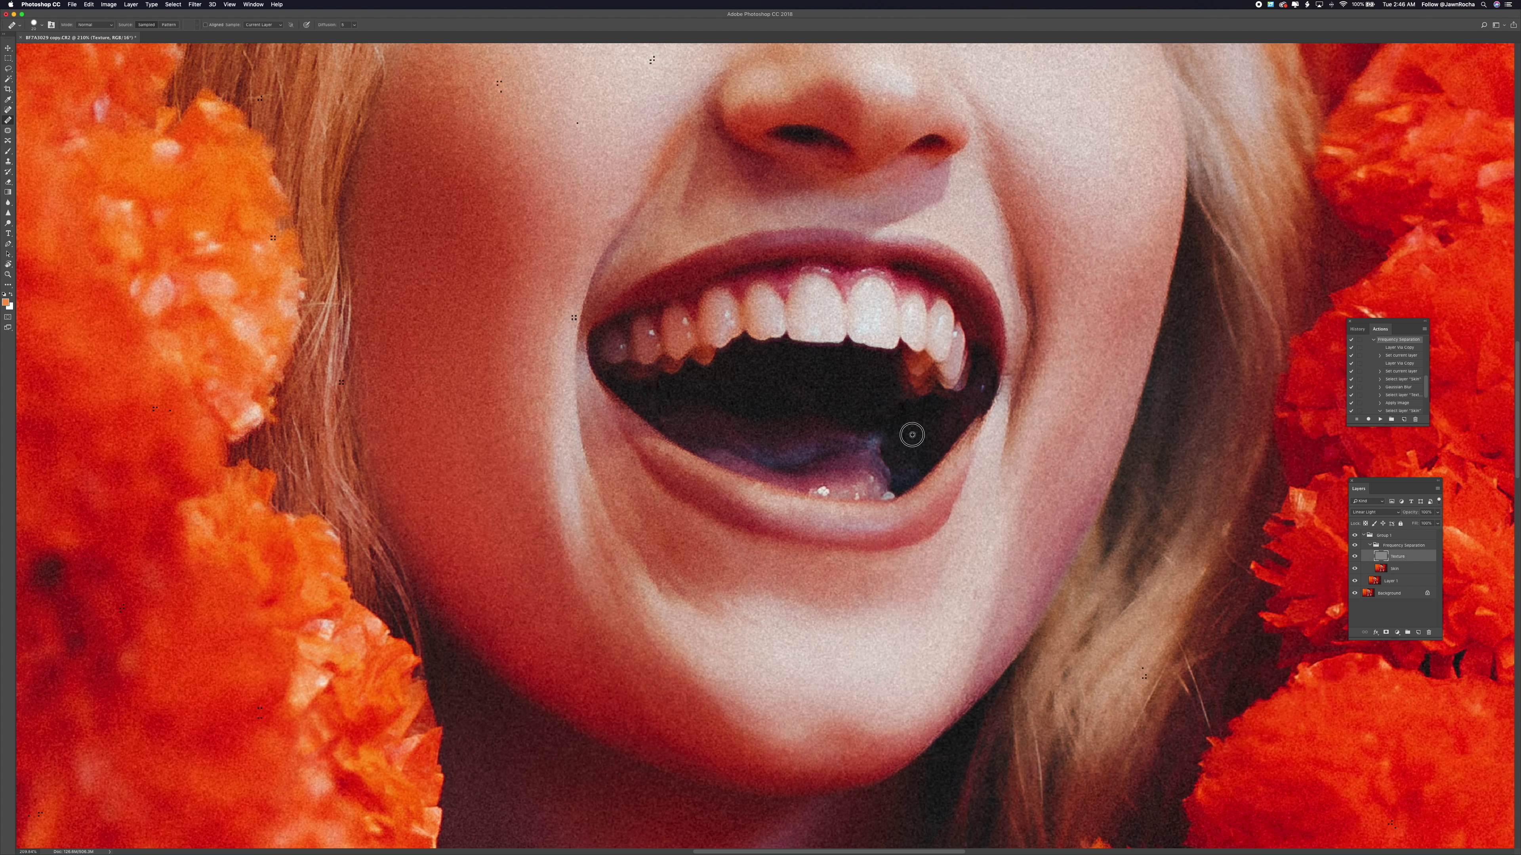
{"action": "left_click", "coordinate": [731, 410]}
{"action": "left_click", "coordinate": [577, 123]}
{"action": "key", "text": "super+0"}
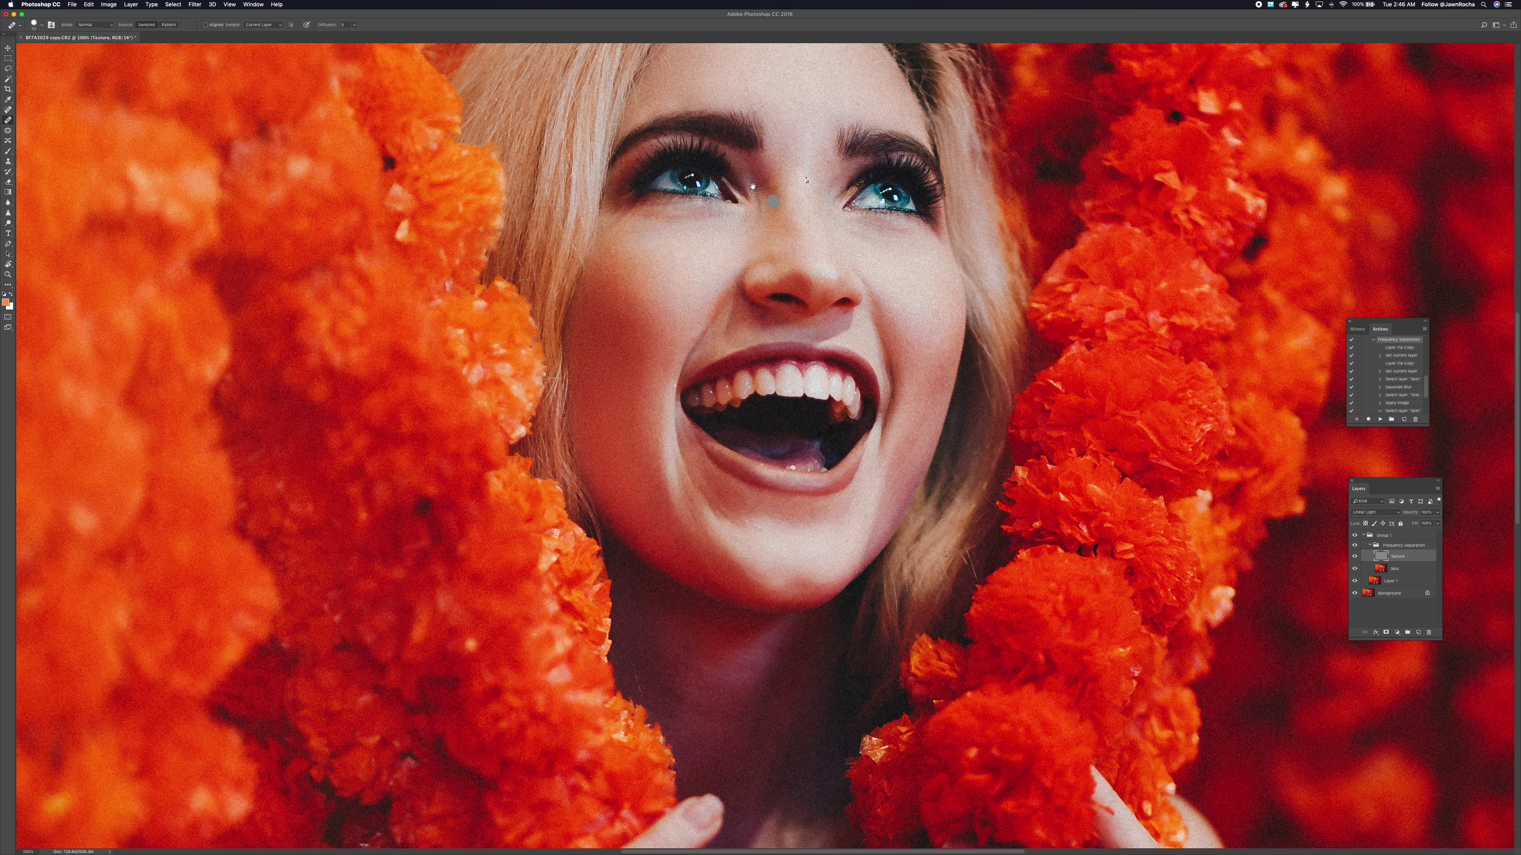
{"action": "key", "text": "super+1"}
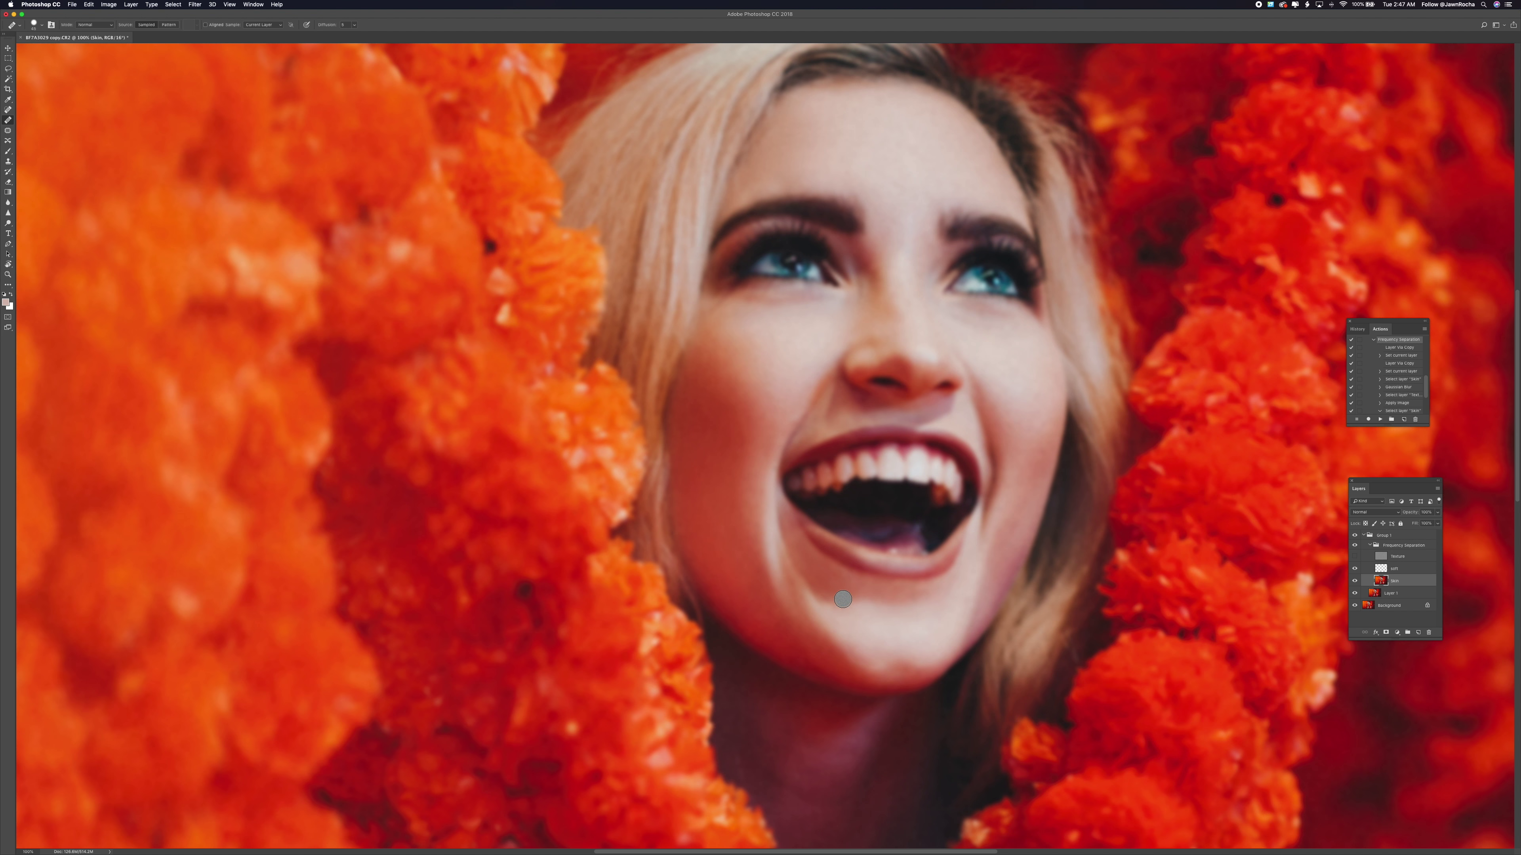
Show and select the Texture layer, then switch to the Healing and Brush tools
{"action": "left_click", "coordinate": [1399, 557]}
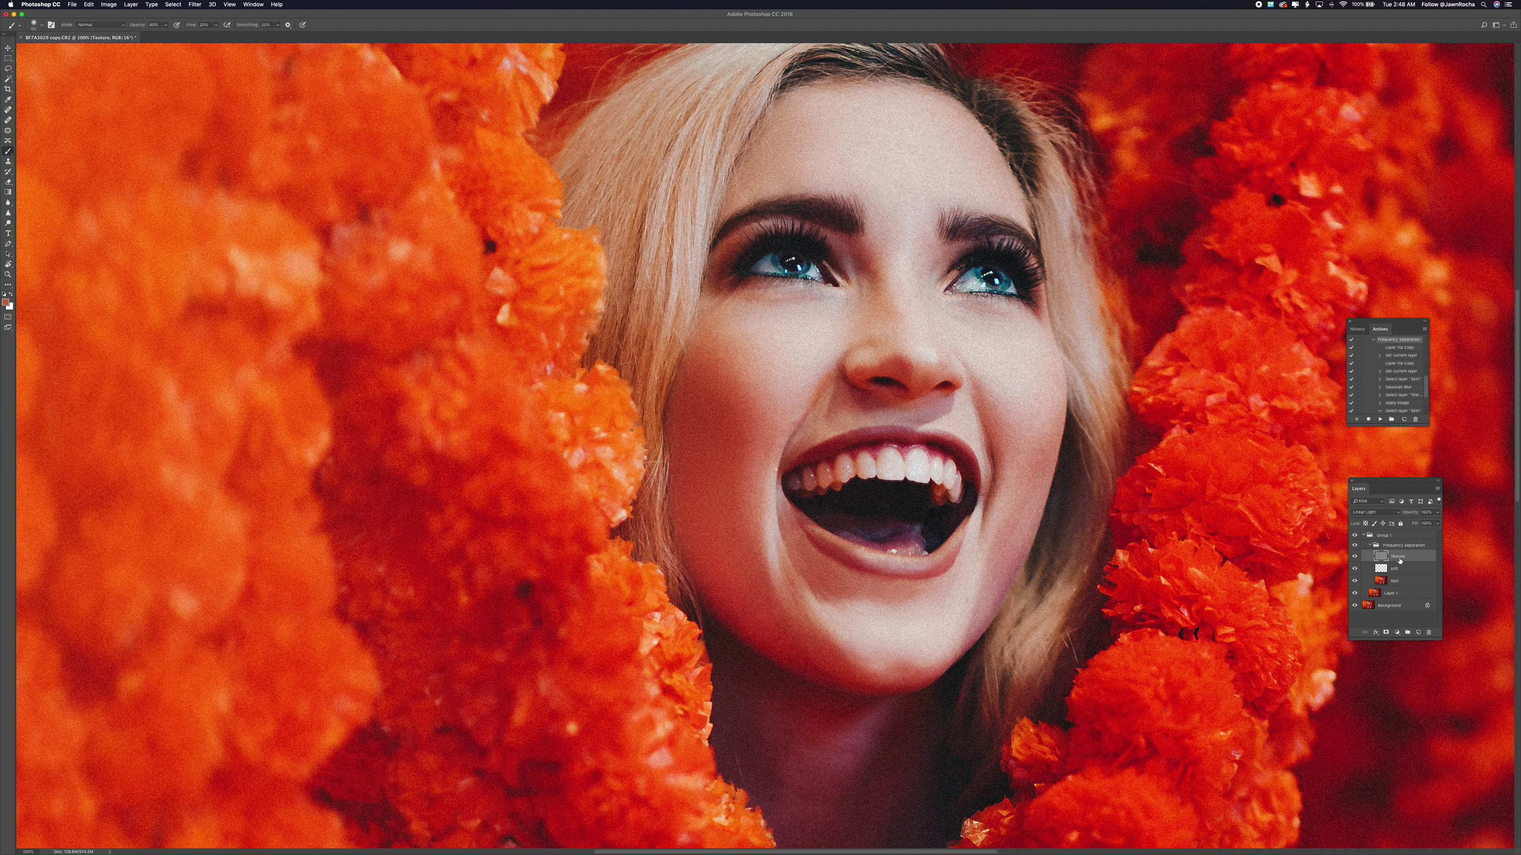
{"action": "key", "text": "j"}
{"action": "key", "text": "b"}
{"action": "key", "text": "alt+bracketleft"}
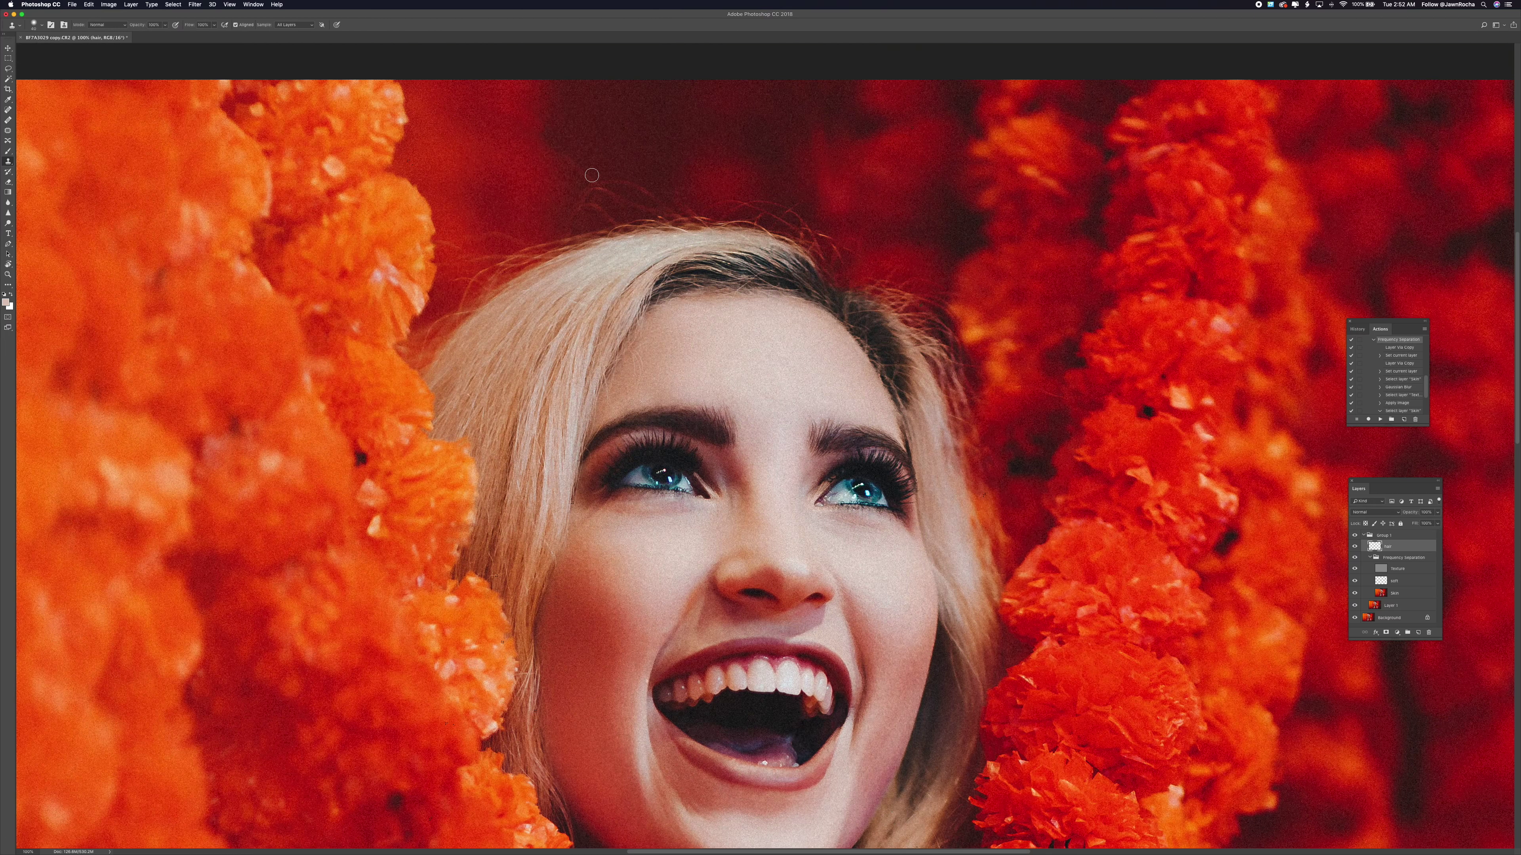
Clone out flyaway hairs above the head and paint out a stray strand on the Skin layer
{"action": "left_click_drag", "start_coordinate": [592, 175], "coordinate": [608, 177]}
{"action": "scroll", "coordinate": [497, 251], "scroll_direction": "left", "scroll_amount": 5}
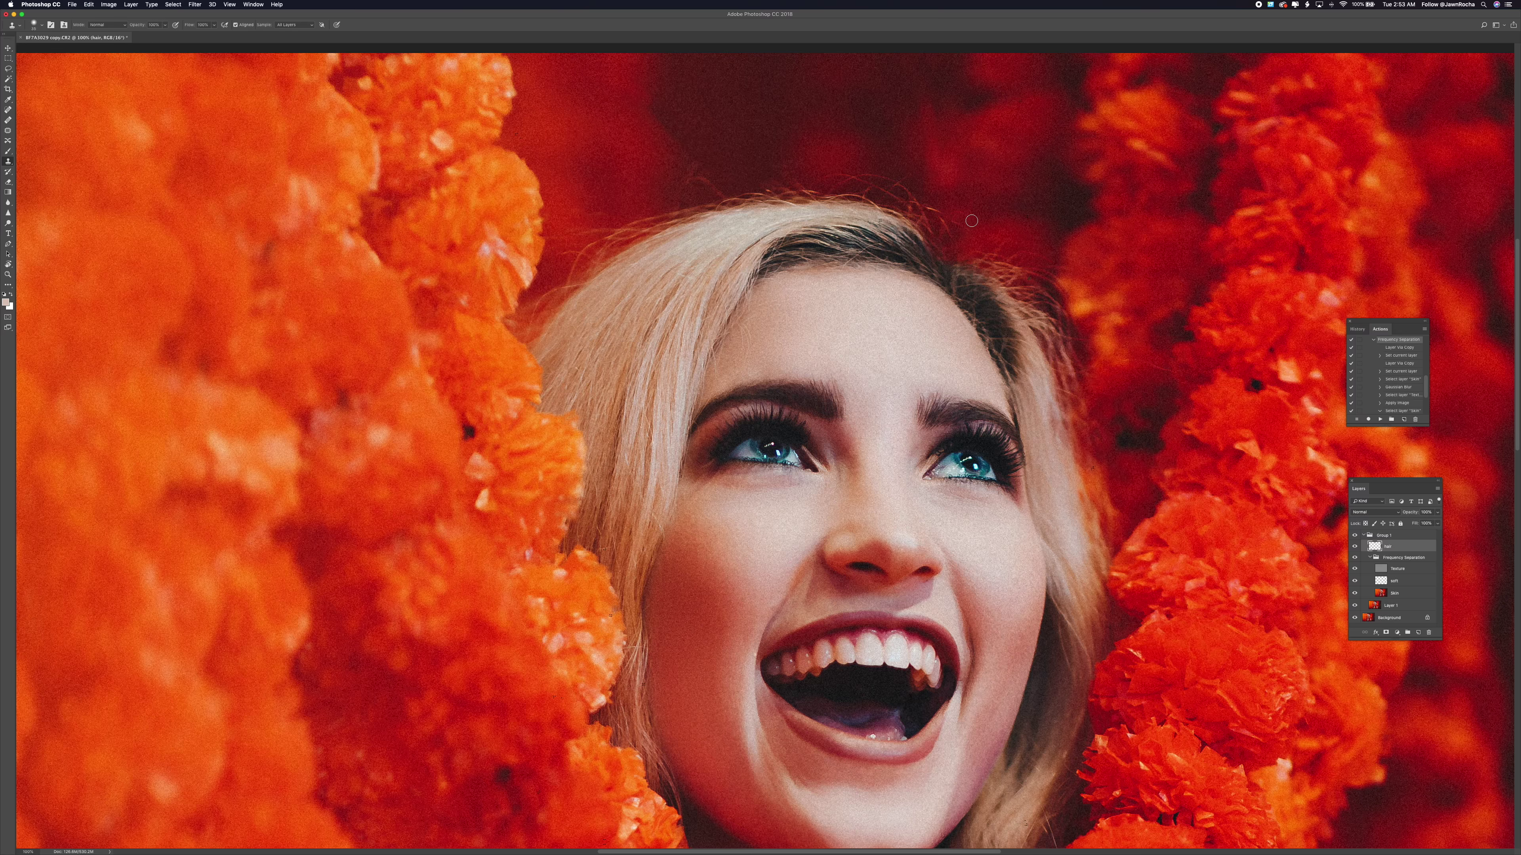
{"action": "left_click", "coordinate": [1394, 593]}
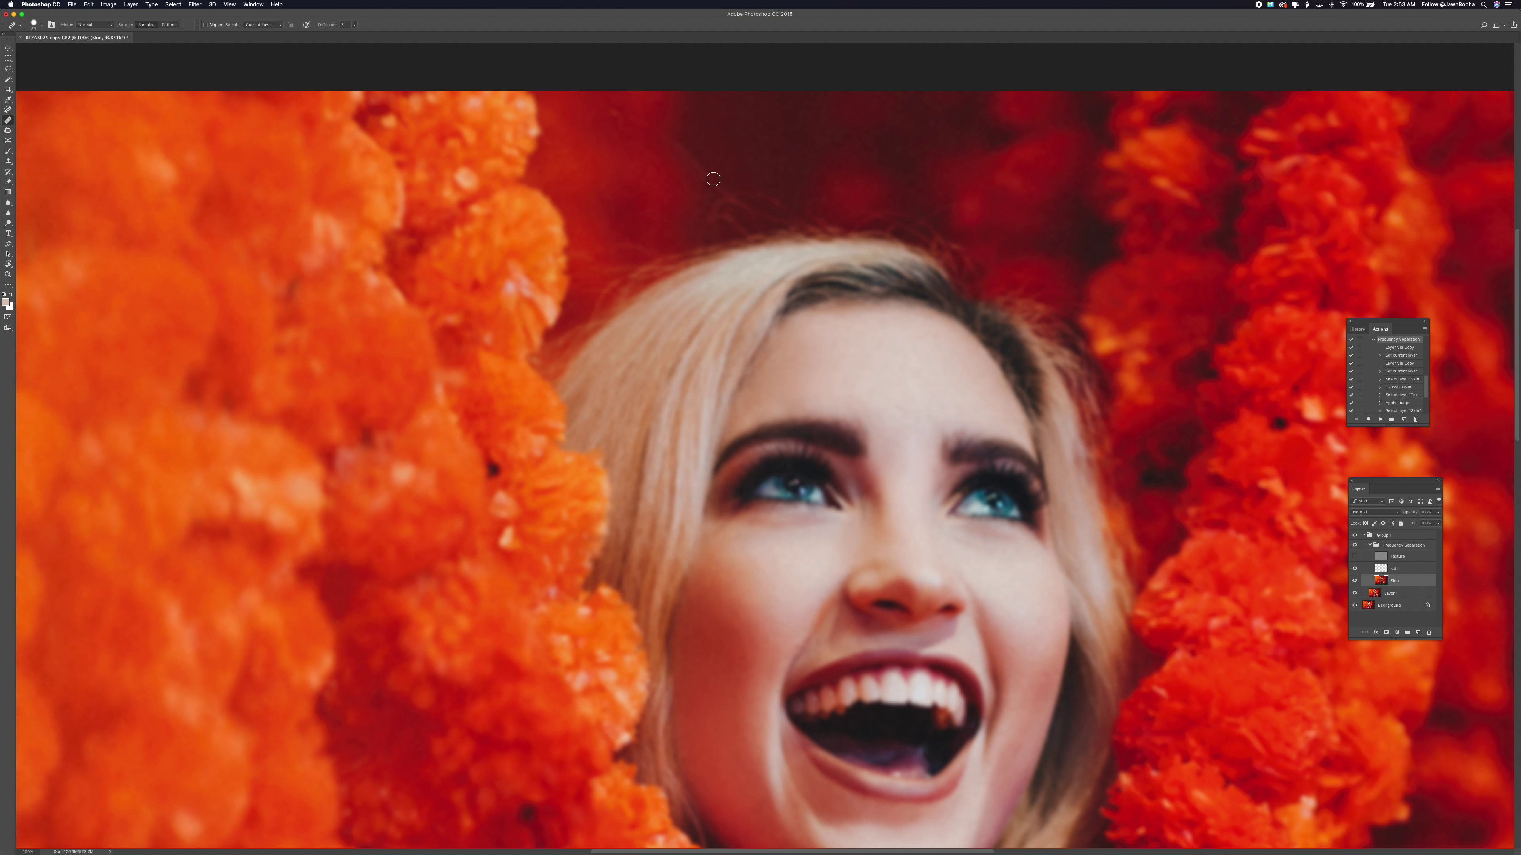
{"action": "left_click_drag", "start_coordinate": [610, 108], "coordinate": [593, 125]}
Turn skin texture back on, switch between Texture and Skin layers, and zoom to the head top
{"action": "left_click", "coordinate": [1355, 556]}
{"action": "key", "text": "alt+]"}
{"action": "key", "text": "alt+]"}
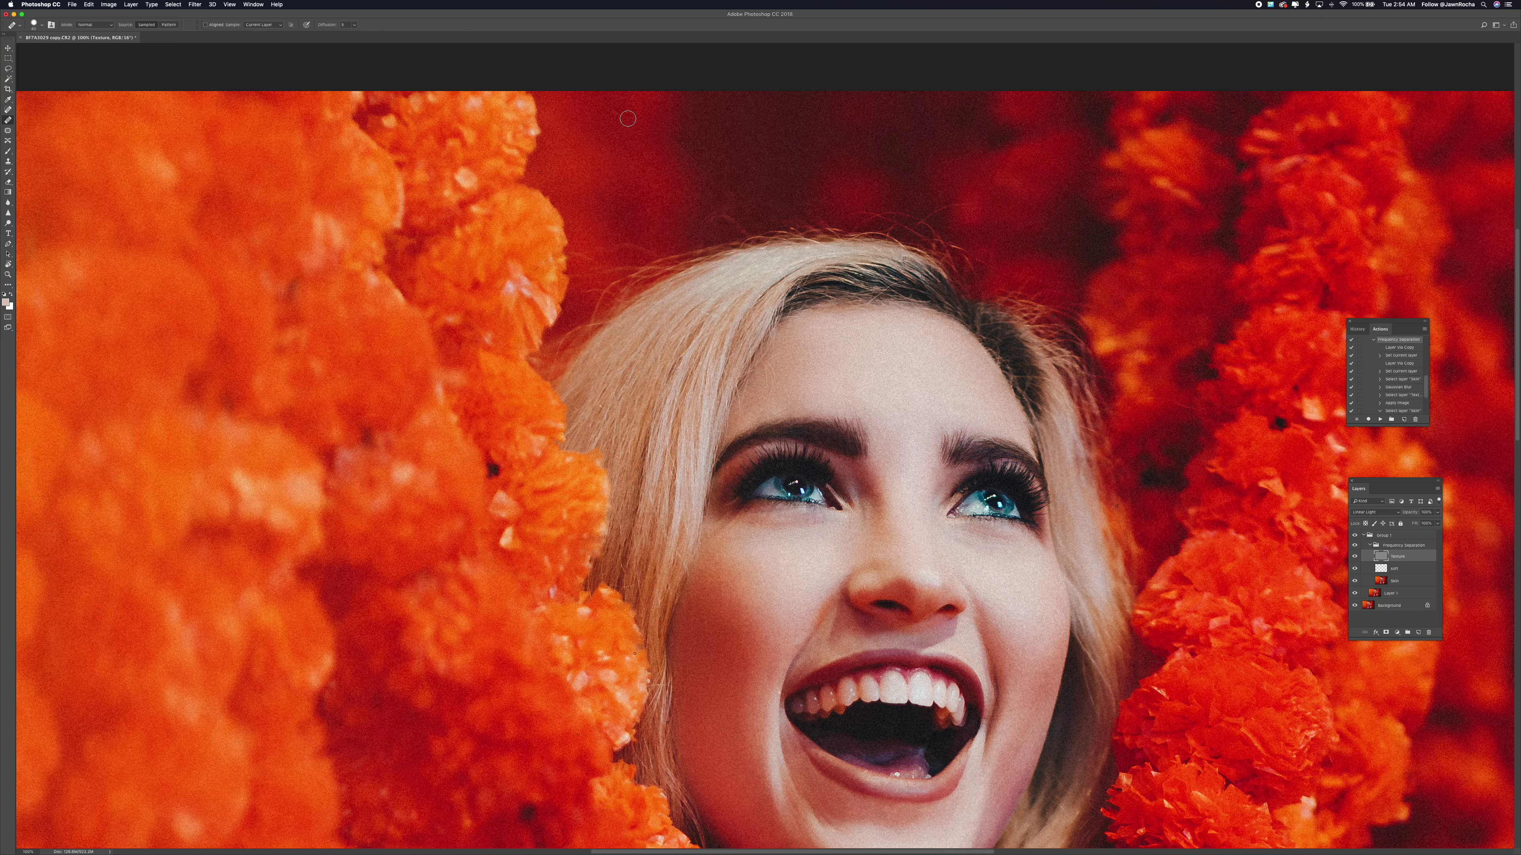
{"action": "key", "text": "alt+["}
{"action": "key", "text": "alt+["}
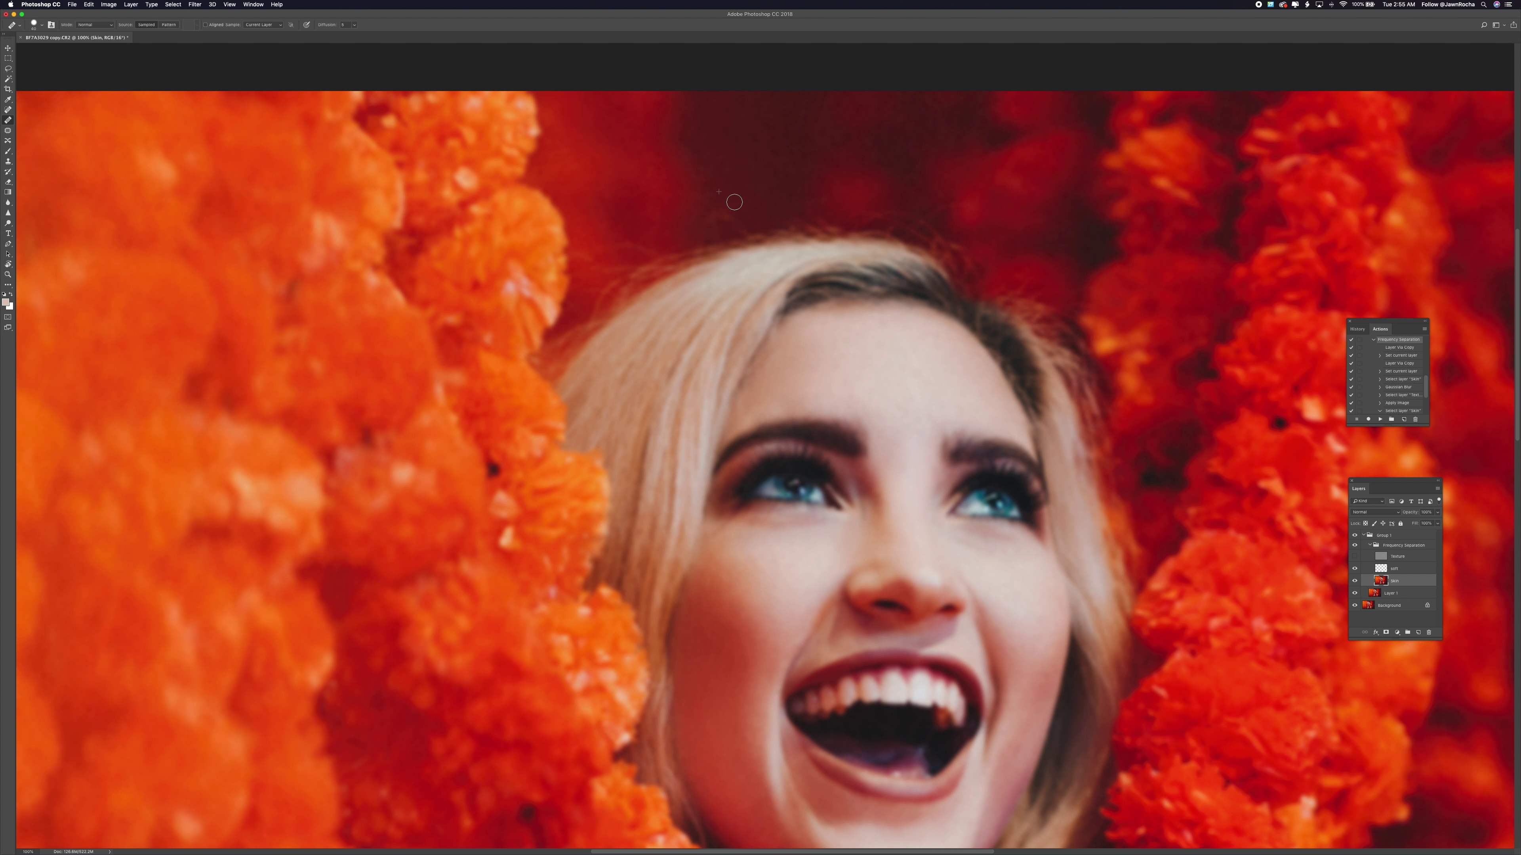
{"action": "key", "text": "alt+]"}
{"action": "key", "text": "alt+]"}
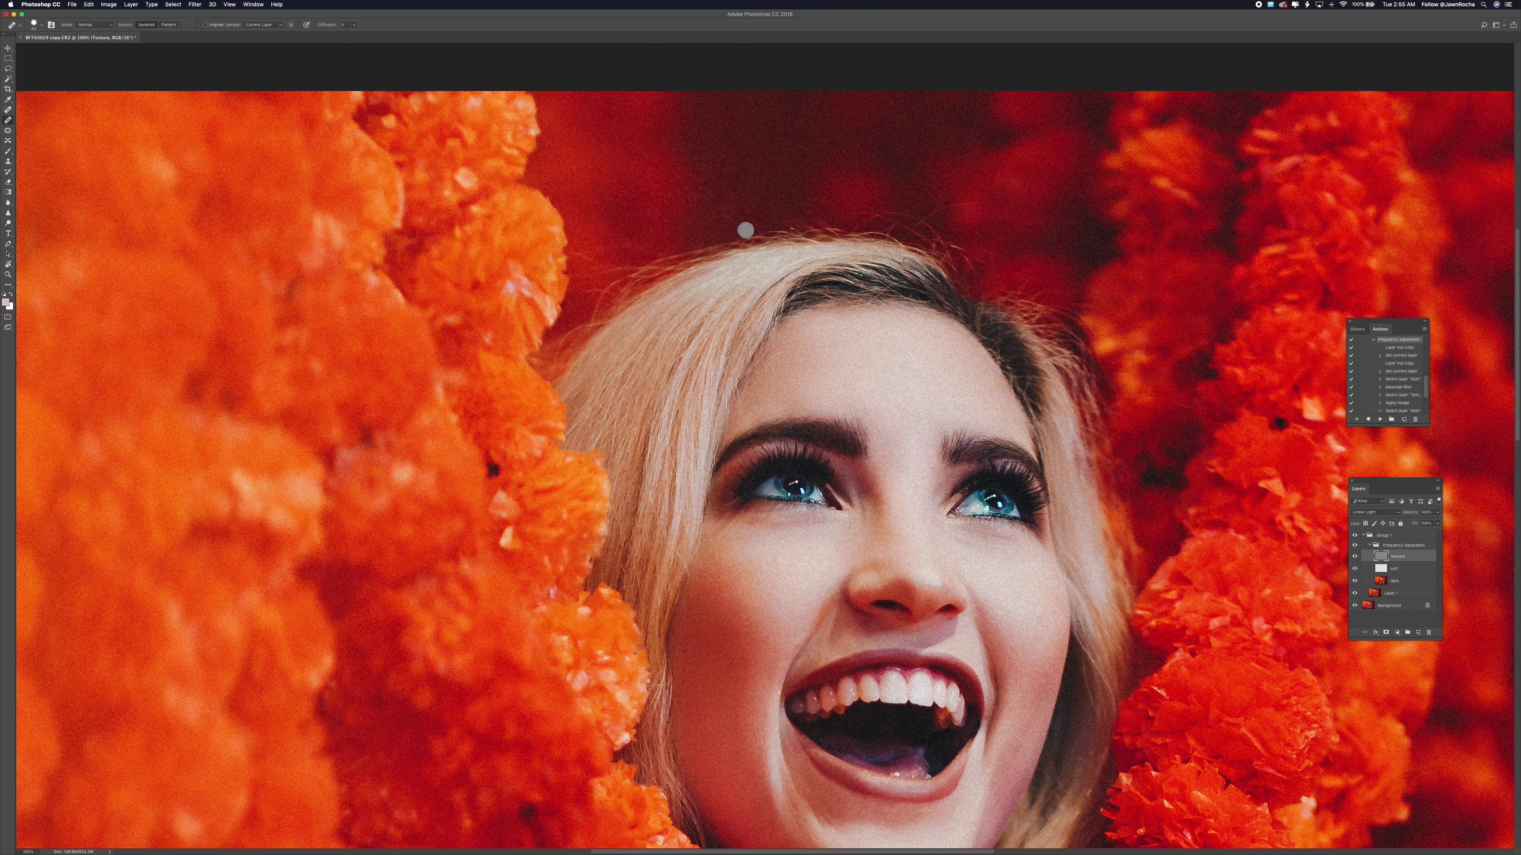
{"action": "key", "text": "super+minus"}
{"action": "key", "text": "super+plus"}
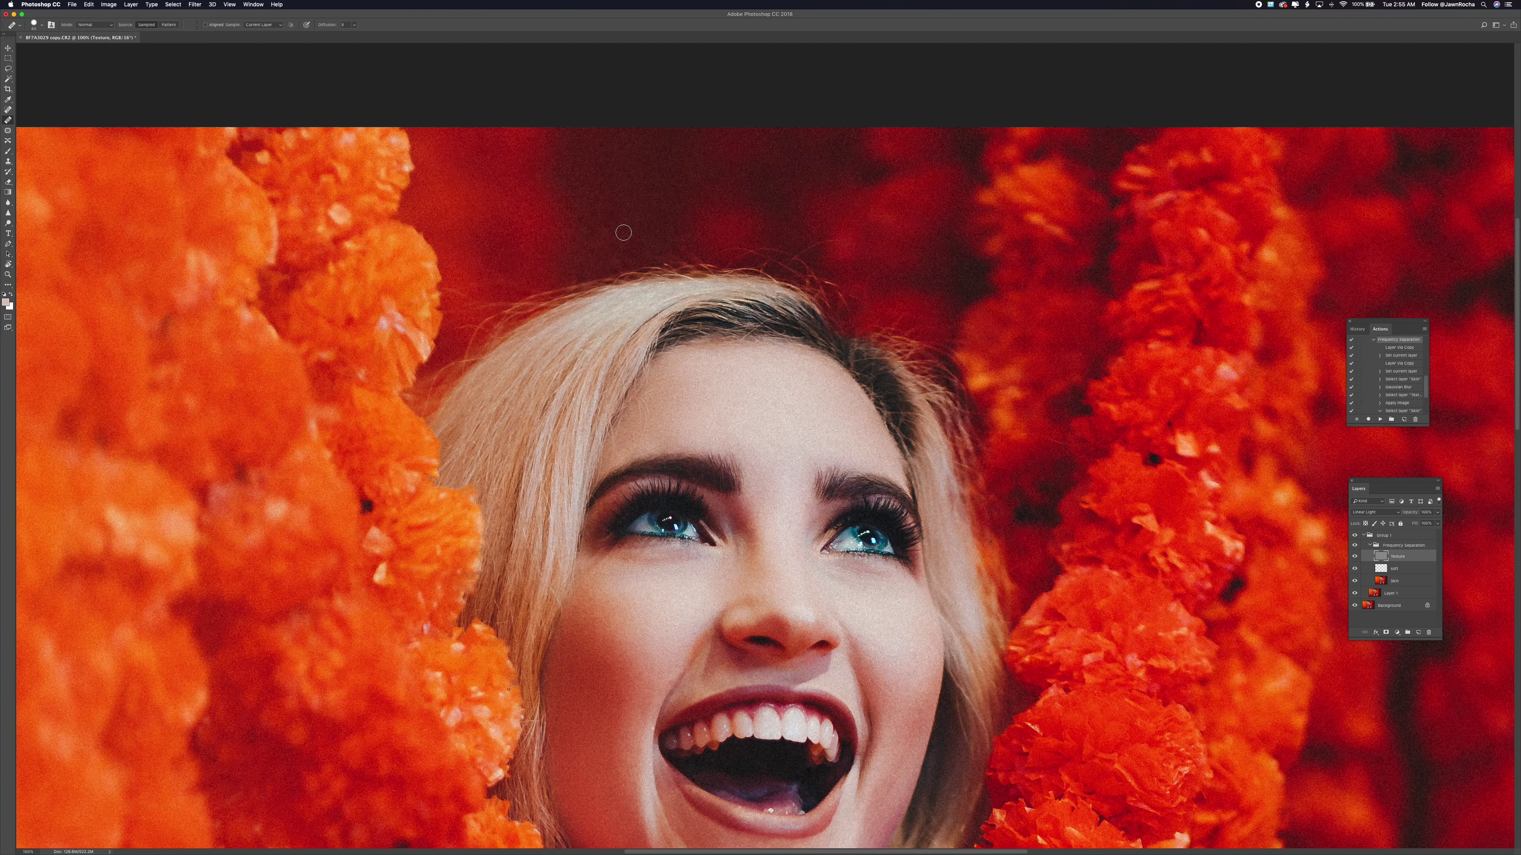
Add a new empty layer above the Frequency Separation group and clone away hairline strands
{"action": "key", "text": "s"}
{"action": "left_click", "coordinate": [1399, 545]}
{"action": "key", "text": "super+alt+shift+n"}
{"action": "left_click_drag", "start_coordinate": [596, 277], "coordinate": [537, 248]}
{"action": "left_click_drag", "start_coordinate": [635, 265], "coordinate": [590, 275]}
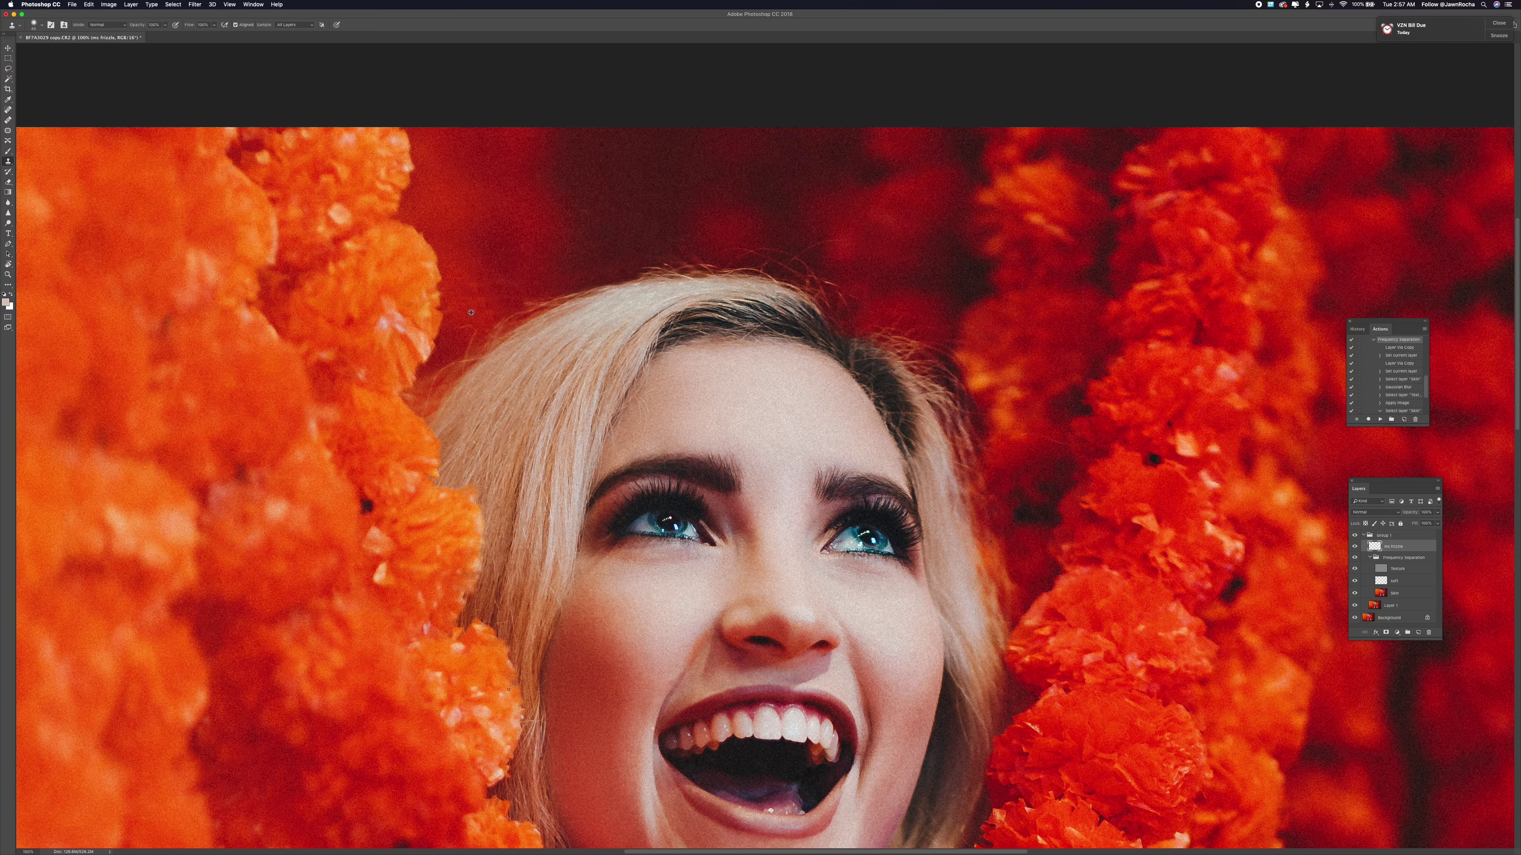
Clone away flyaways on the left and along the hairline on the ms frizzle layer
{"action": "mouse_move", "coordinate": [457, 329]}
{"action": "left_mouse_down"}
{"action": "mouse_move", "coordinate": [485, 324]}
{"action": "mouse_move", "coordinate": [449, 356]}
{"action": "left_mouse_up"}
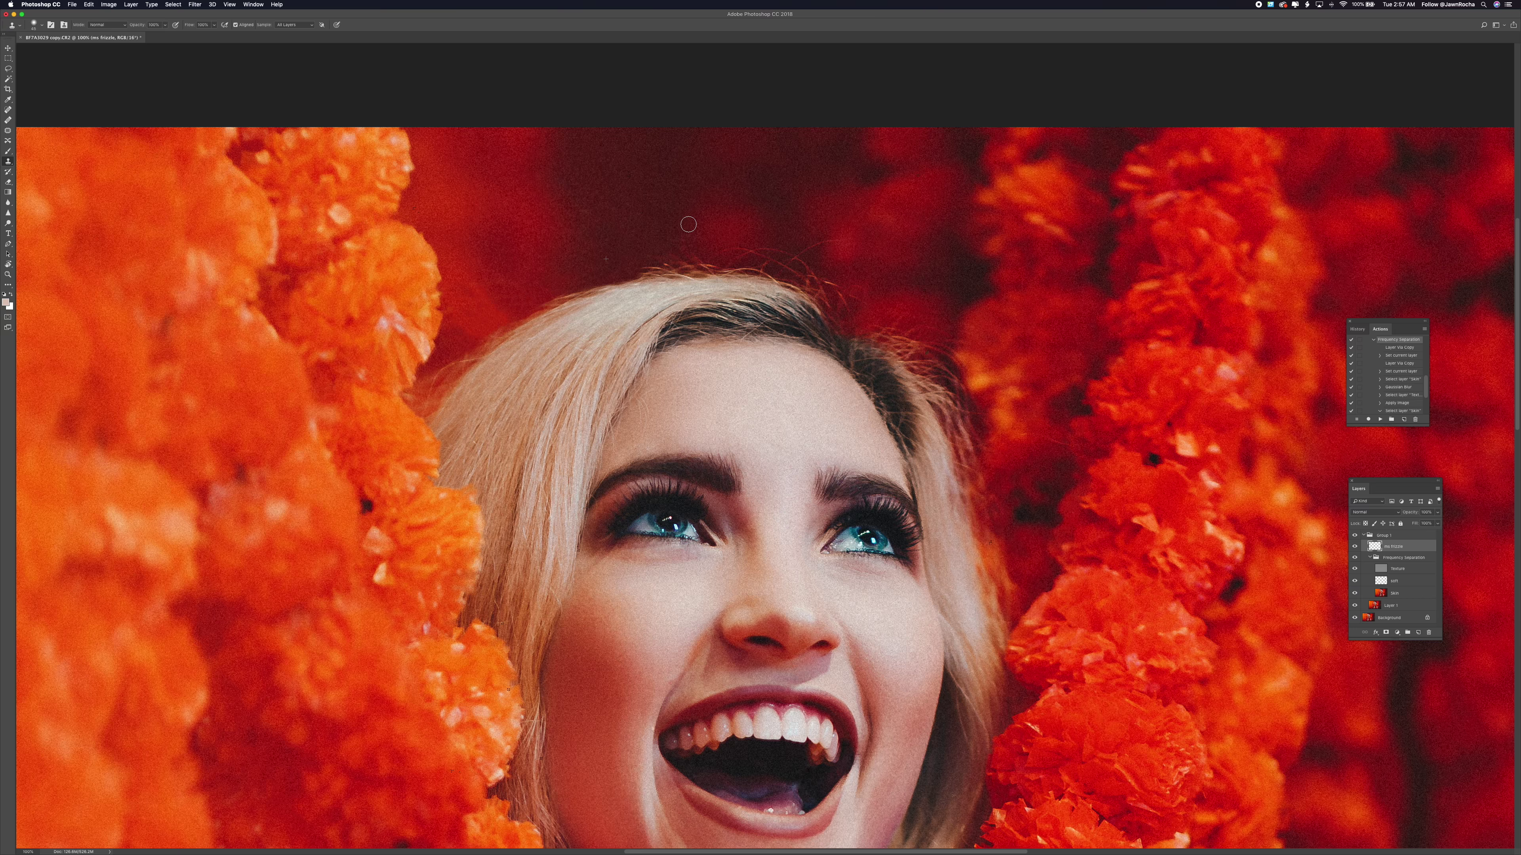
{"action": "left_click_drag", "start_coordinate": [638, 261], "coordinate": [660, 268]}
{"action": "left_click", "coordinate": [1394, 593]}
{"action": "left_click", "coordinate": [1355, 568]}
{"action": "left_click", "coordinate": [1355, 568]}
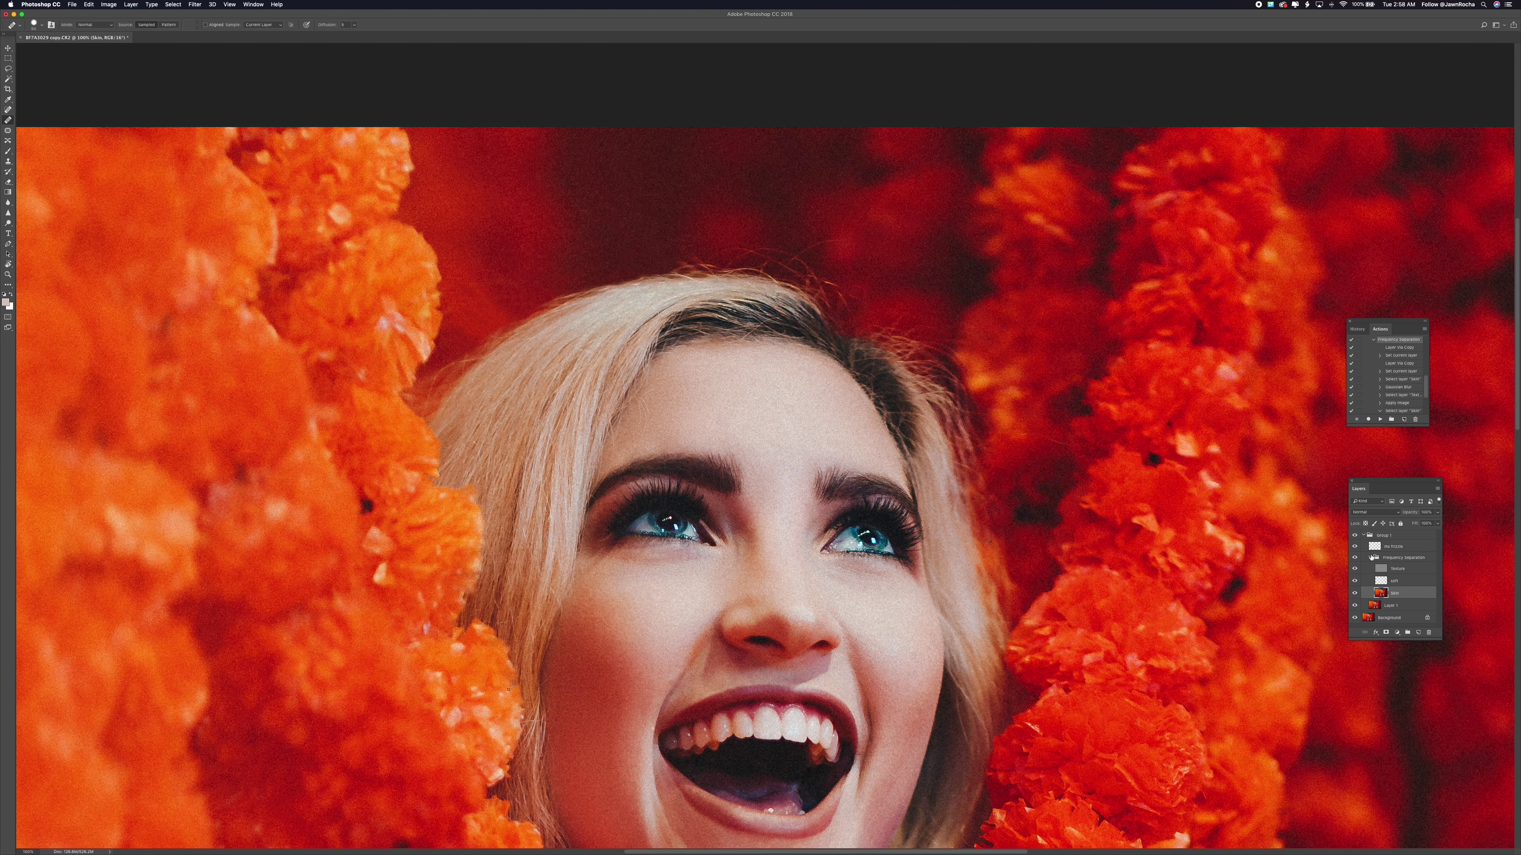
{"action": "key", "text": "ctrl+z"}
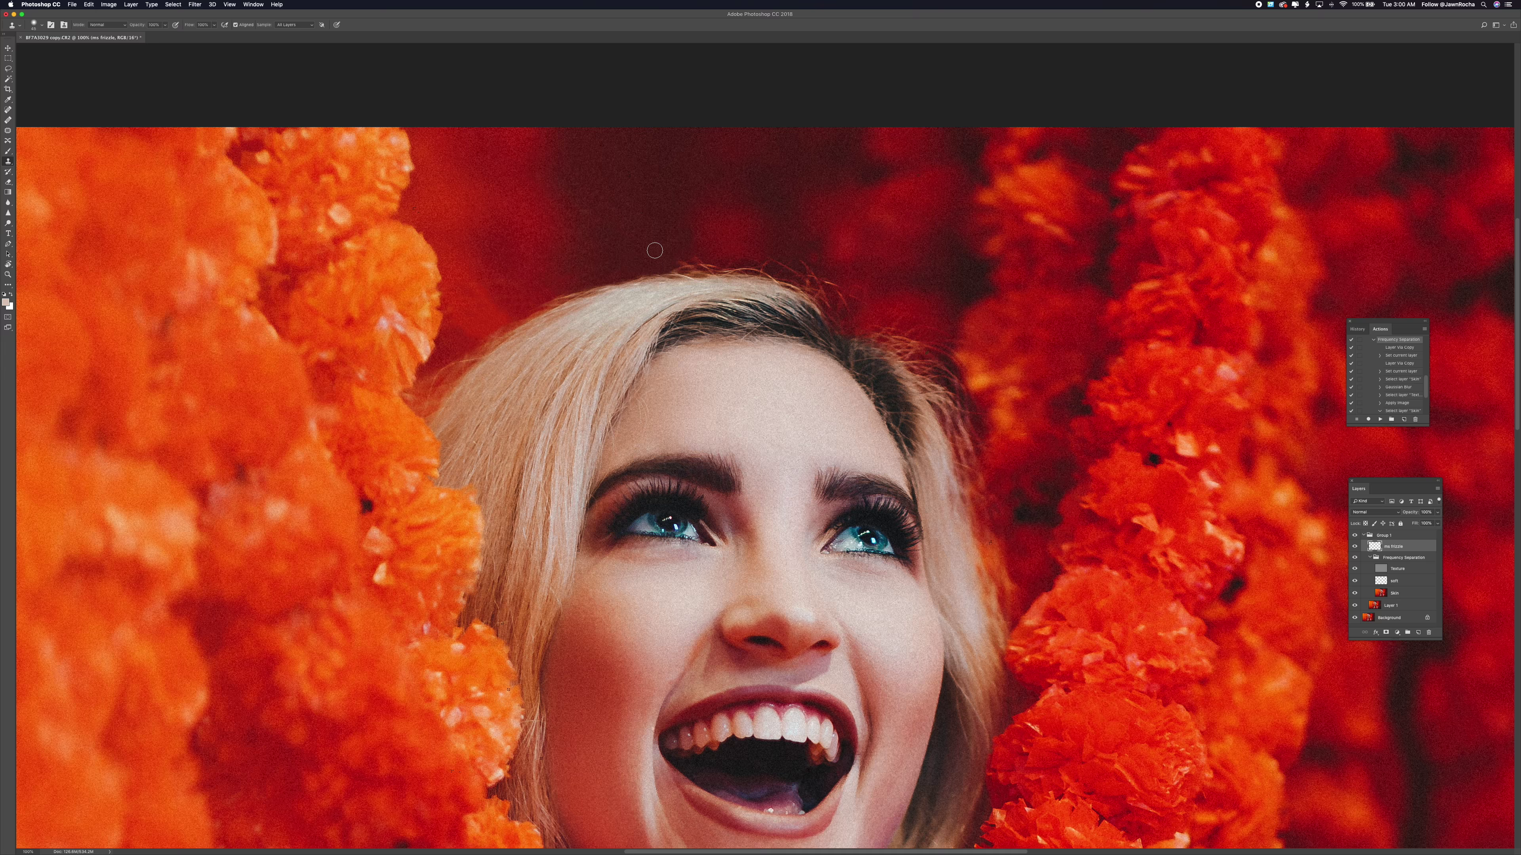
{"action": "key", "text": "j"}
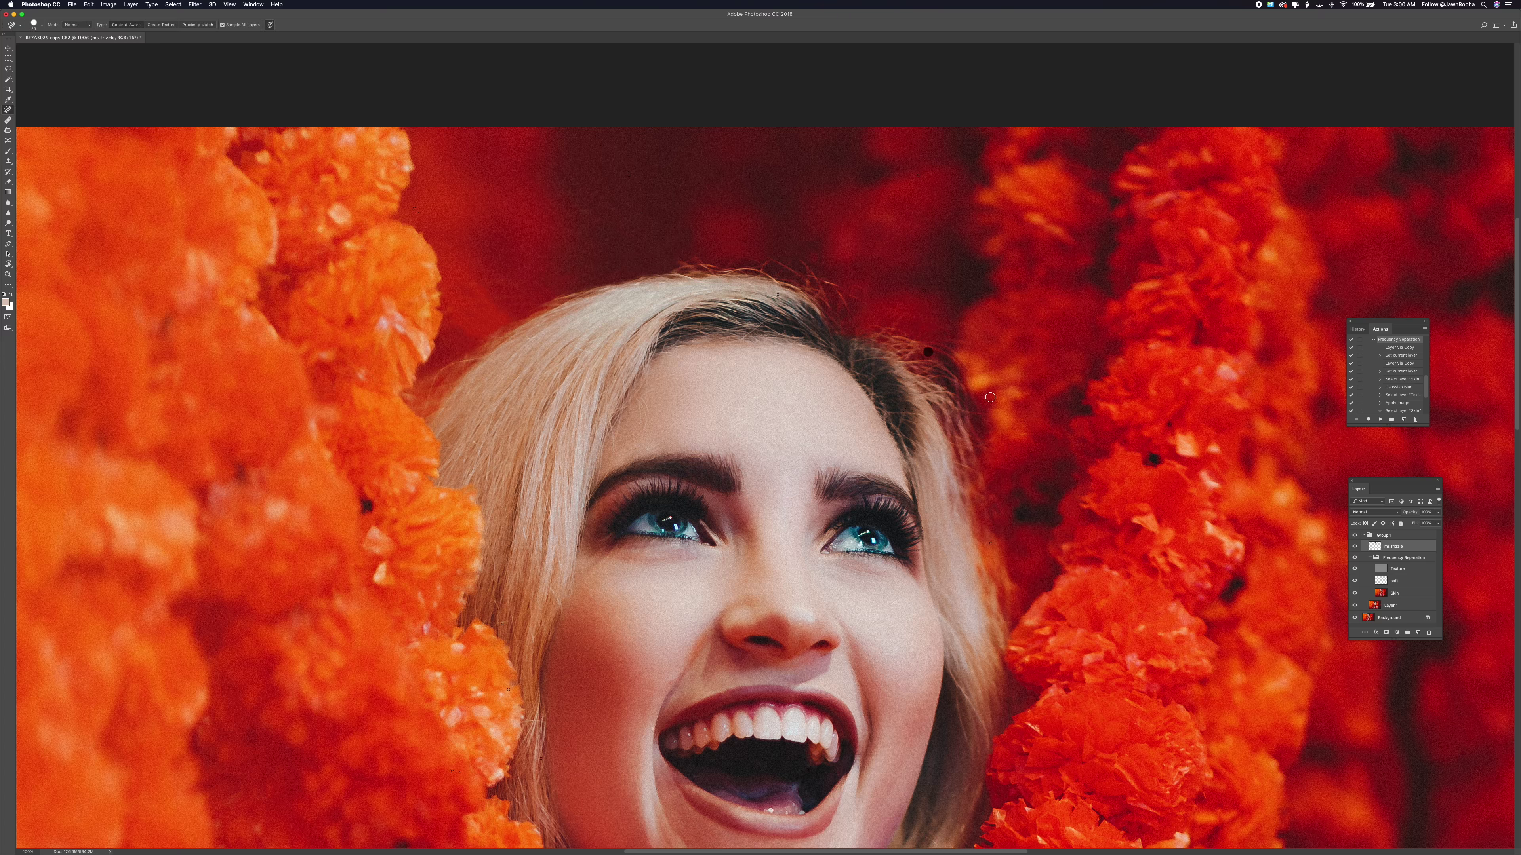
Toggle Group 1 and ms frizzle to compare before and after, then fit the image on screen
{"action": "left_click", "coordinate": [1355, 536]}
{"action": "key", "text": "s"}
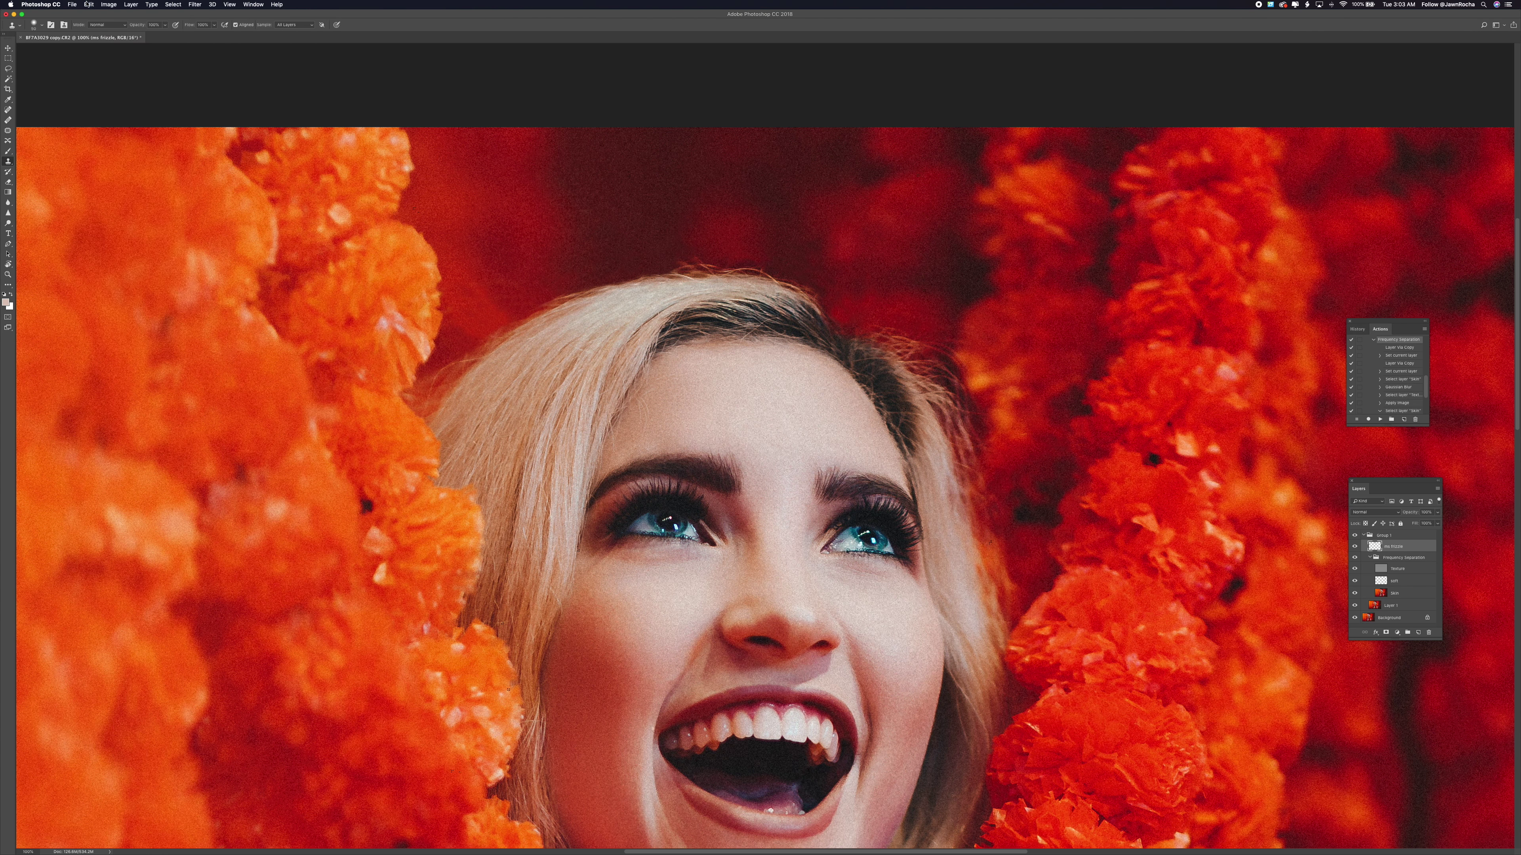
{"action": "key", "text": "super+minus"}
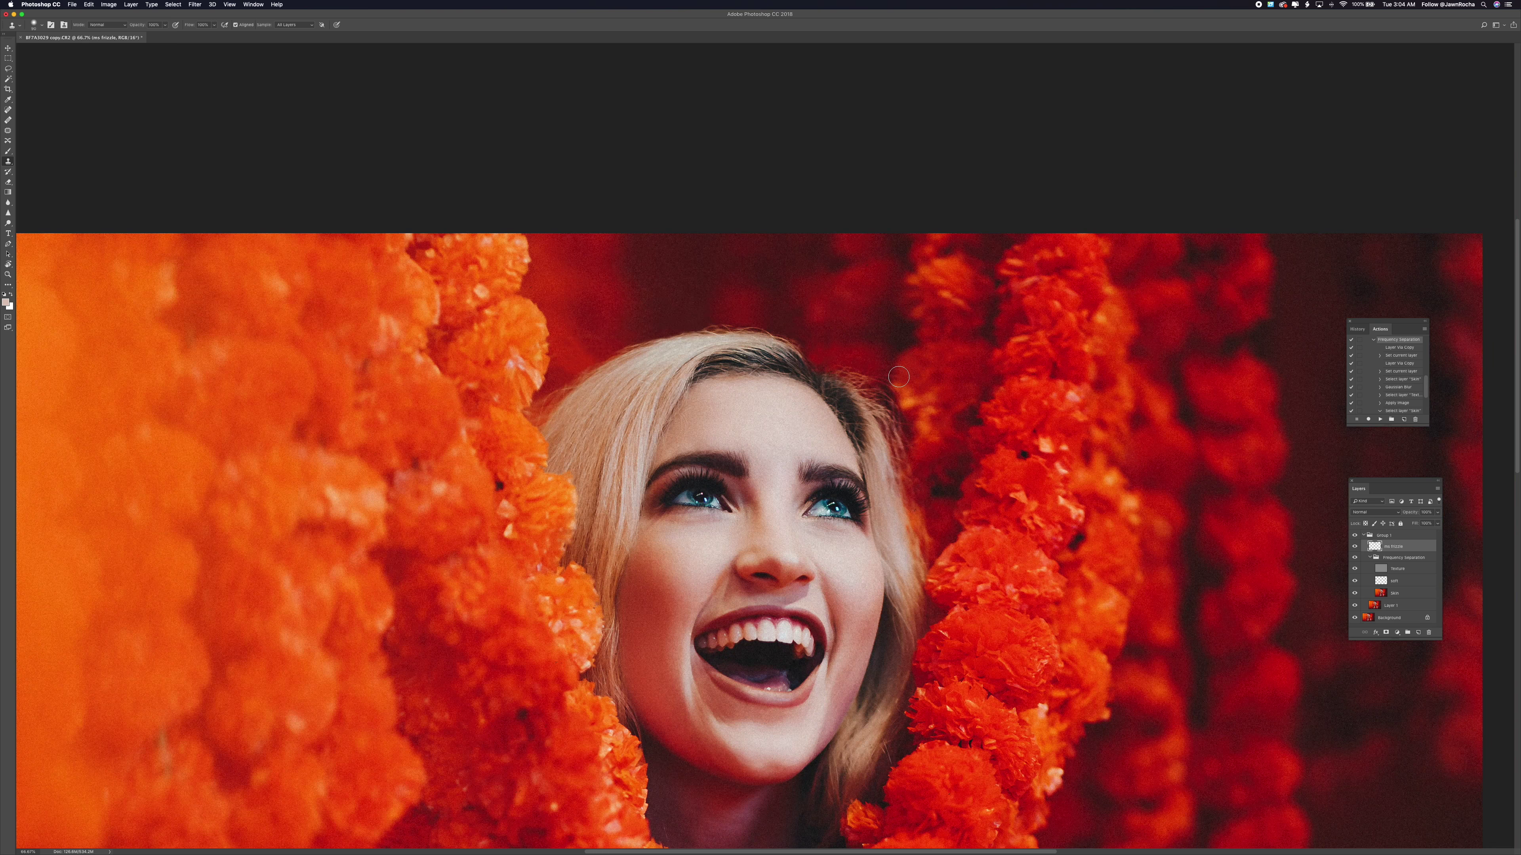
{"action": "key", "text": "super+plus"}
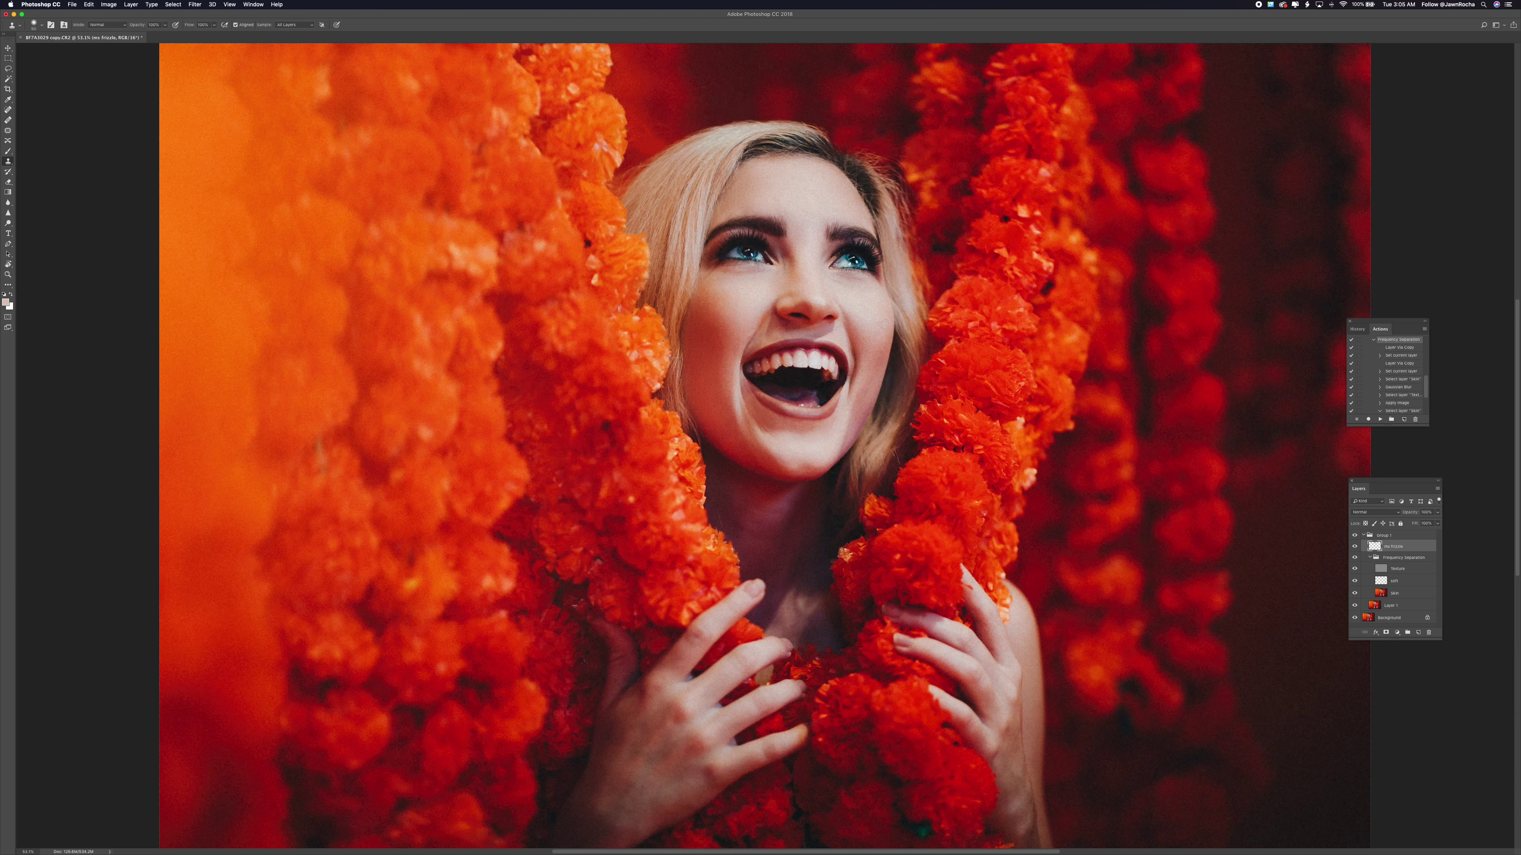
{"action": "key", "text": "super+0"}
{"action": "left_click", "coordinate": [1355, 547]}
{"action": "scroll", "coordinate": [567, 311], "scroll_direction": "up", "scroll_amount": 3}
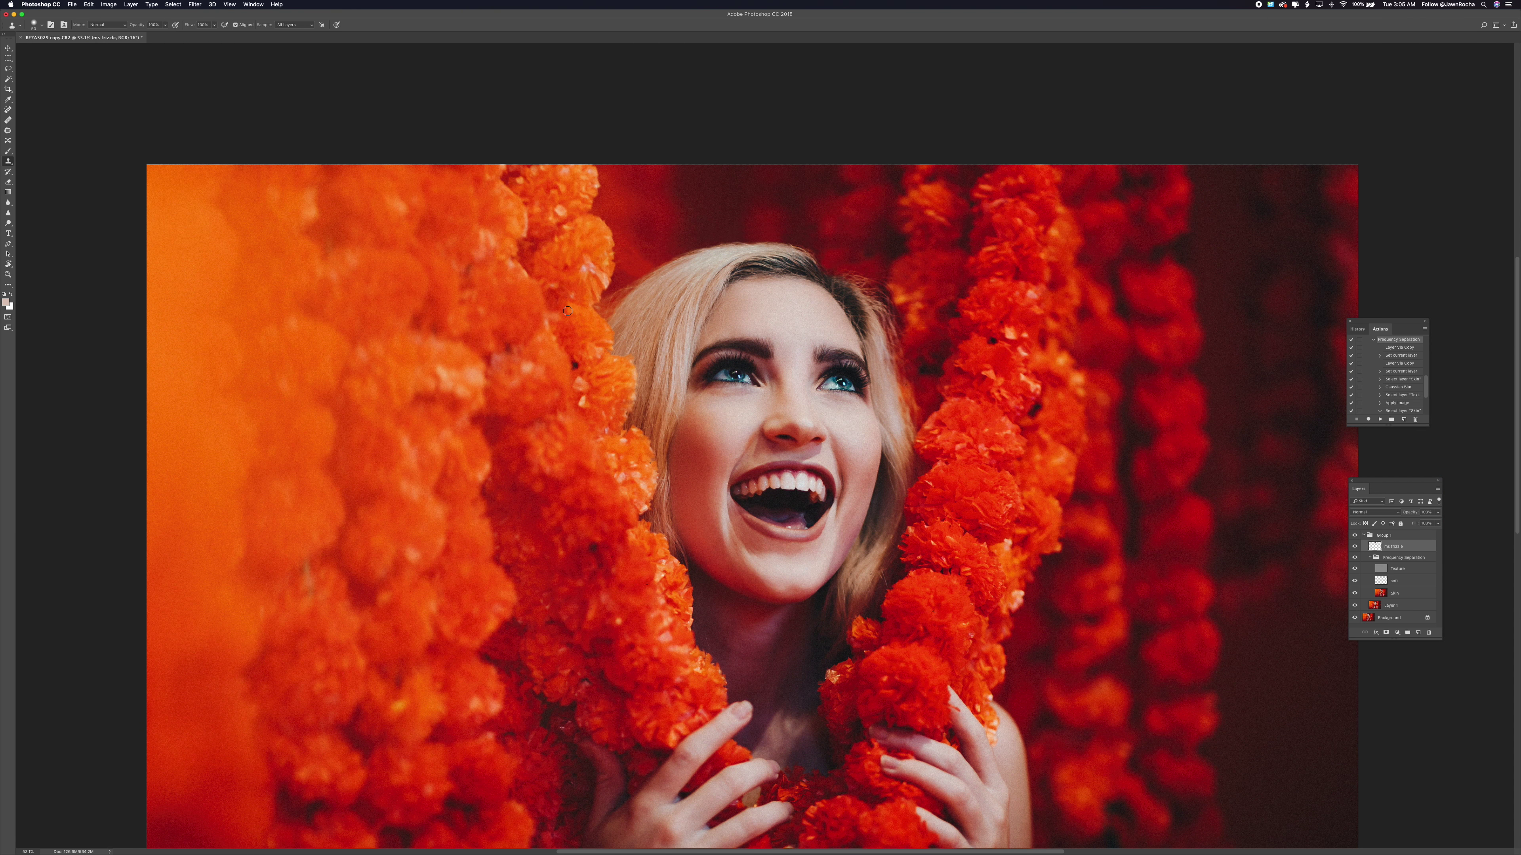
Set a clone source beside the hair and make the Skin layer active
{"action": "left_click", "coordinate": [631, 234], "text": "alt"}
{"action": "key", "text": "alt+bracketleft"}
{"action": "key", "text": "alt+bracketleft"}
{"action": "key", "text": "alt+bracketleft"}
{"action": "key", "text": "j"}
{"action": "left_click", "coordinate": [1404, 569]}
{"action": "scroll", "coordinate": [1425, 618], "scroll_direction": "down", "scroll_amount": 5}
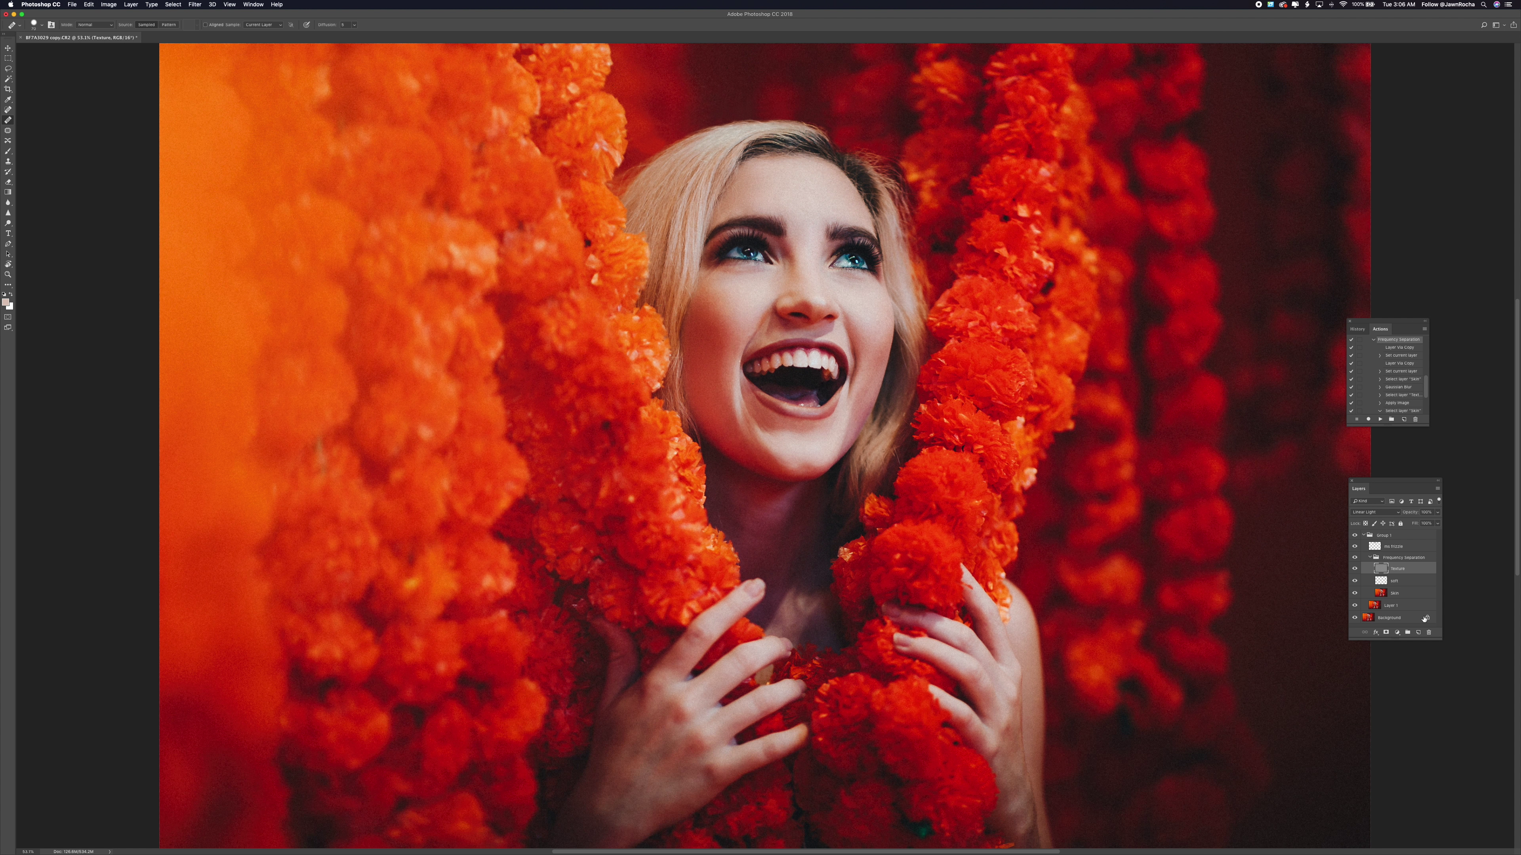
{"action": "key", "text": "alt+bracketleft"}
{"action": "key", "text": "alt+bracketleft"}
Apply a 5.2 px Gaussian Blur to the hand area on the Skin layer and deselect
{"action": "key", "text": "ctrl+shift+d"}
{"action": "key", "text": "ctrl+alt+f"}
{"action": "left_click_drag", "start_coordinate": [539, 340], "coordinate": [543, 341]}
{"action": "key", "text": "Return"}
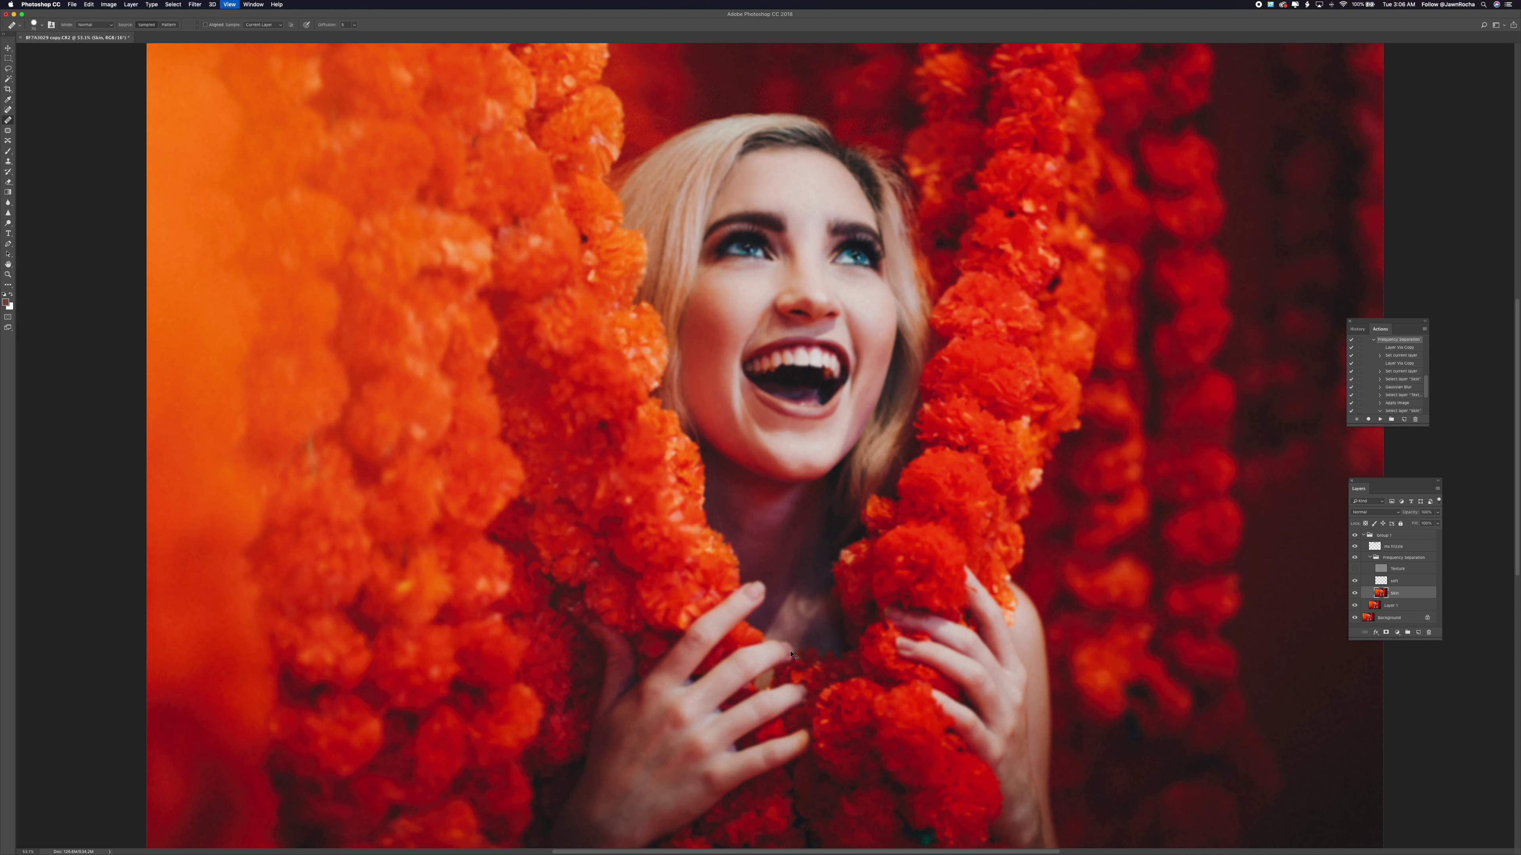
{"action": "left_click", "coordinate": [1355, 568]}
{"action": "key", "text": "ctrl+d"}
{"action": "key", "text": "ctrl+plus"}
{"action": "scroll", "coordinate": [700, 707], "scroll_direction": "down", "scroll_amount": 5}
{"action": "scroll", "coordinate": [701, 707], "scroll_direction": "left", "scroll_amount": 3}
{"action": "key", "text": "b"}
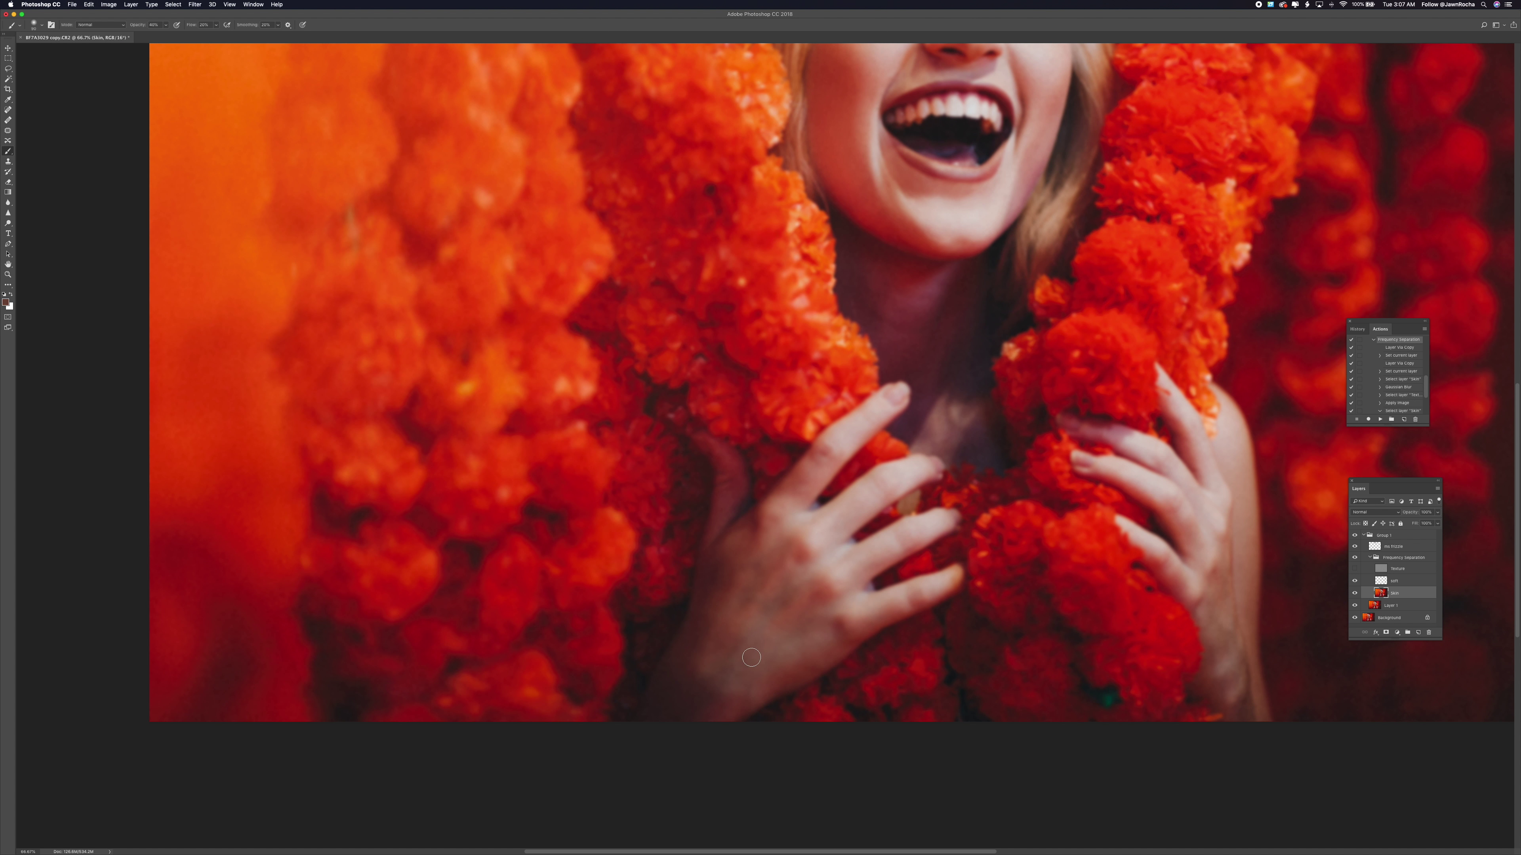